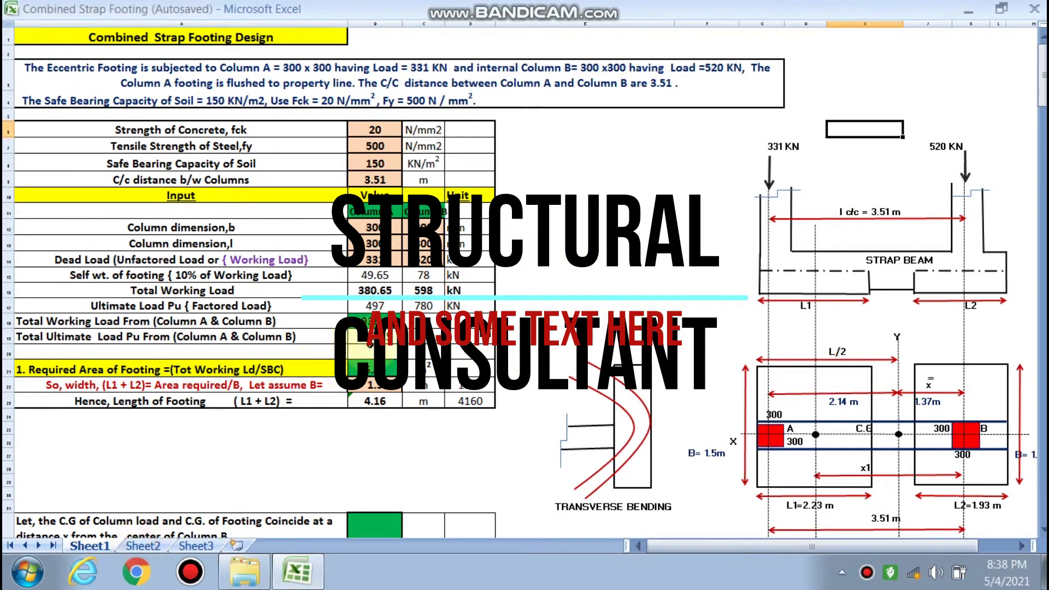
# - Review the column and footing layout plan with the property line on Sheet2, and return to Sheet1
pyautogui.click(141, 545)
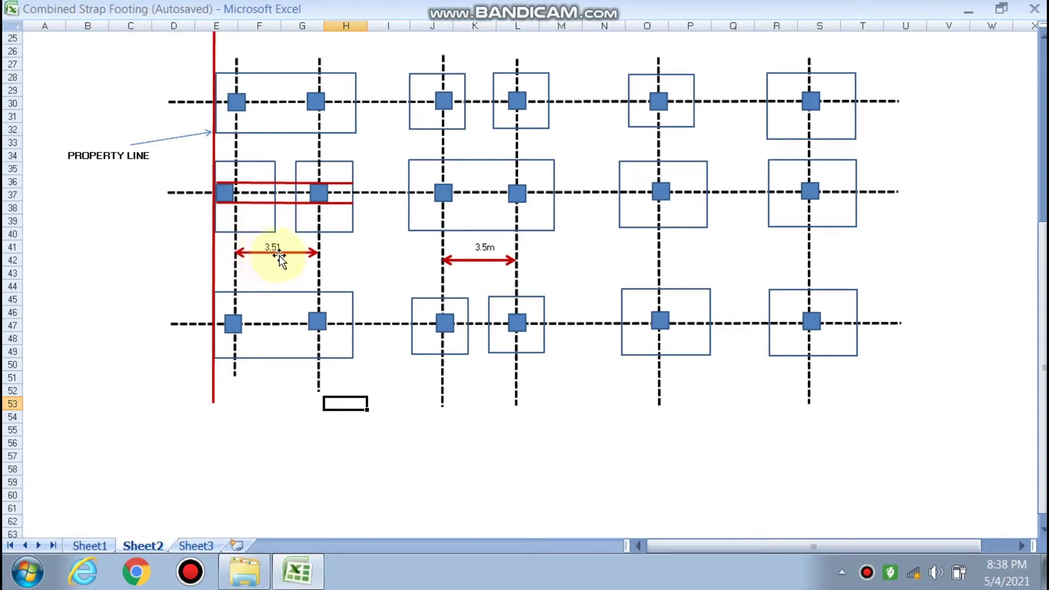
pyautogui.click(90, 545)
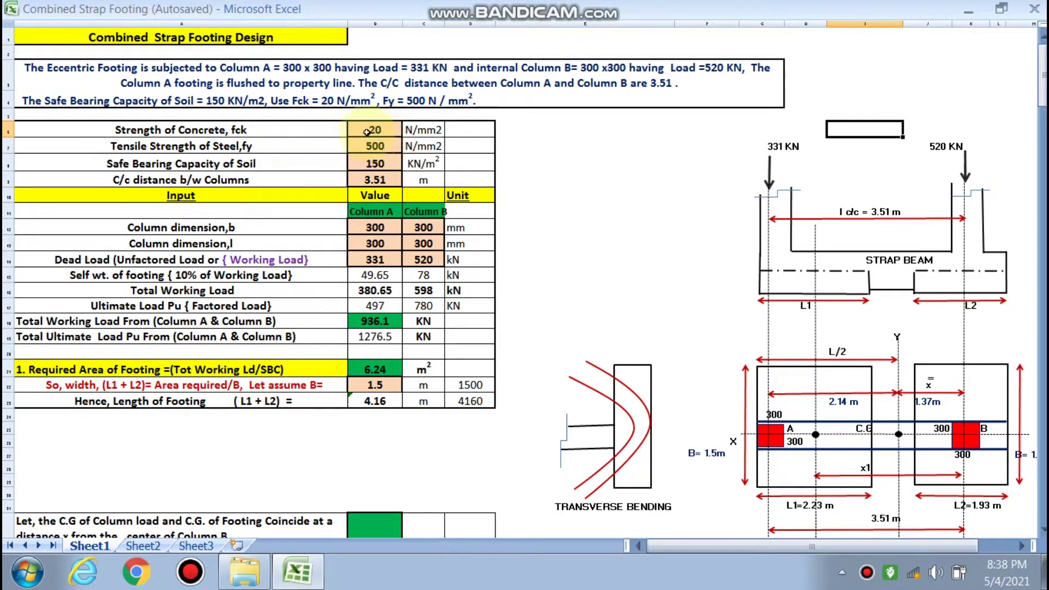
# - Choose 20 N/mm2 as the strength of concrete, fck, from its list of allowed values
pyautogui.click(374, 131)
pyautogui.click(408, 130)
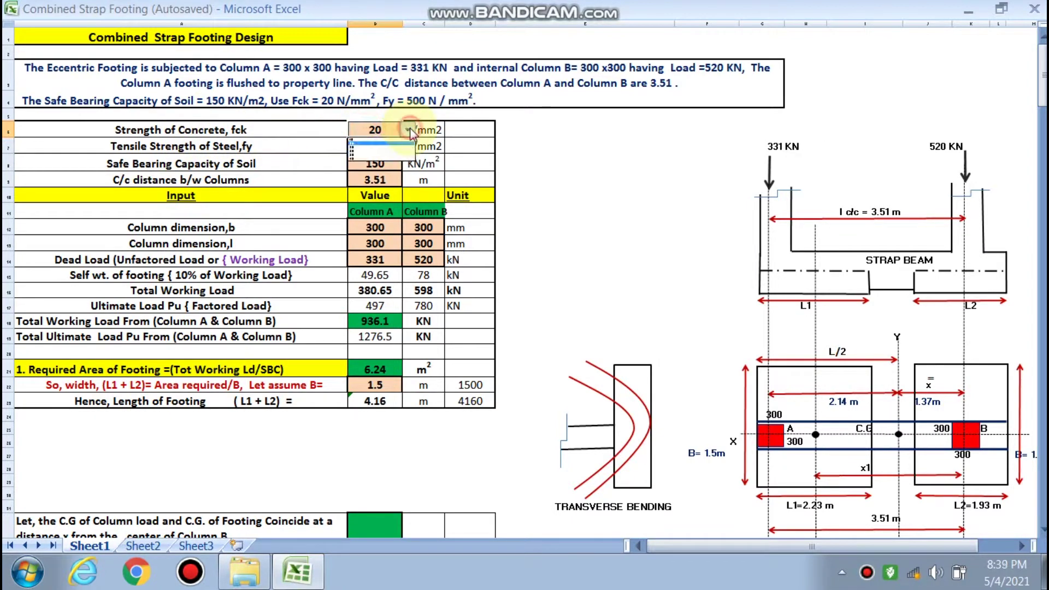
pyautogui.click(377, 143)
pyautogui.click(659, 193)
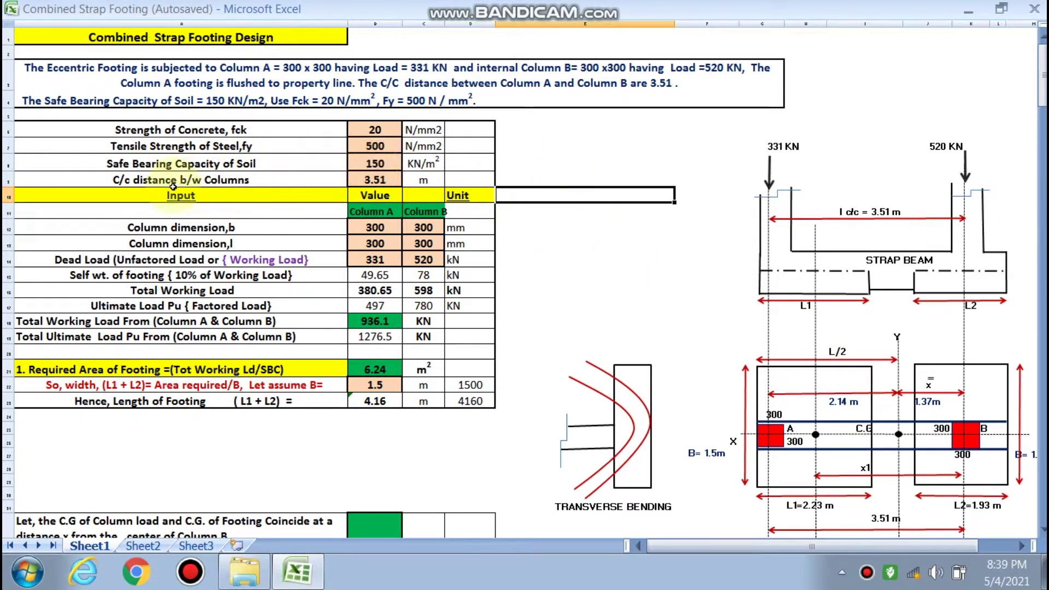
# - Examine the problem statement, the column and load inputs, and the strap footing sketches on Sheet1
pyautogui.press('Down')
pyautogui.press('Down')
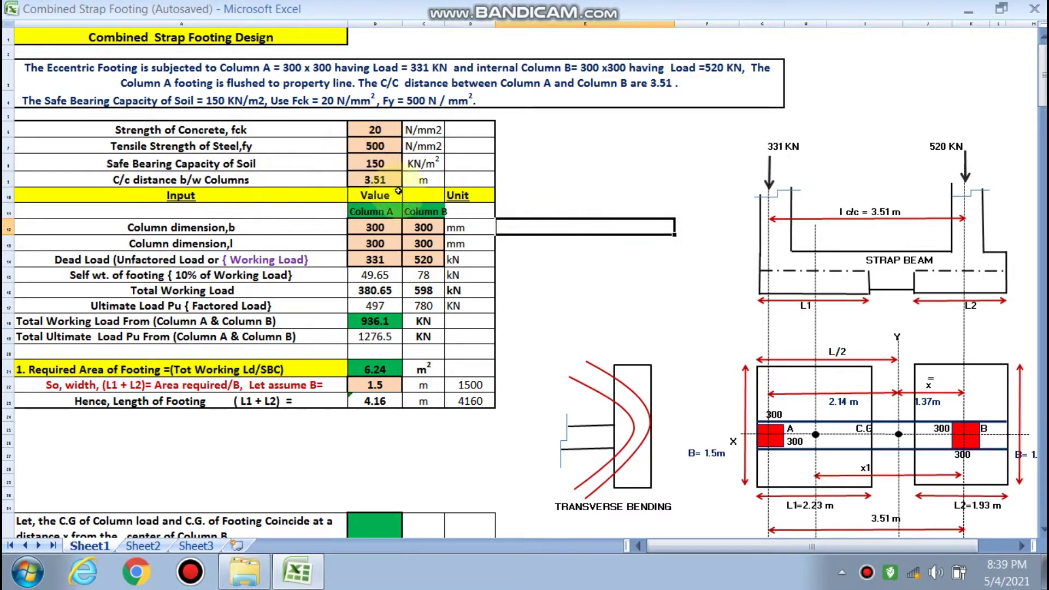
pyautogui.scroll(-1, 378, 237)
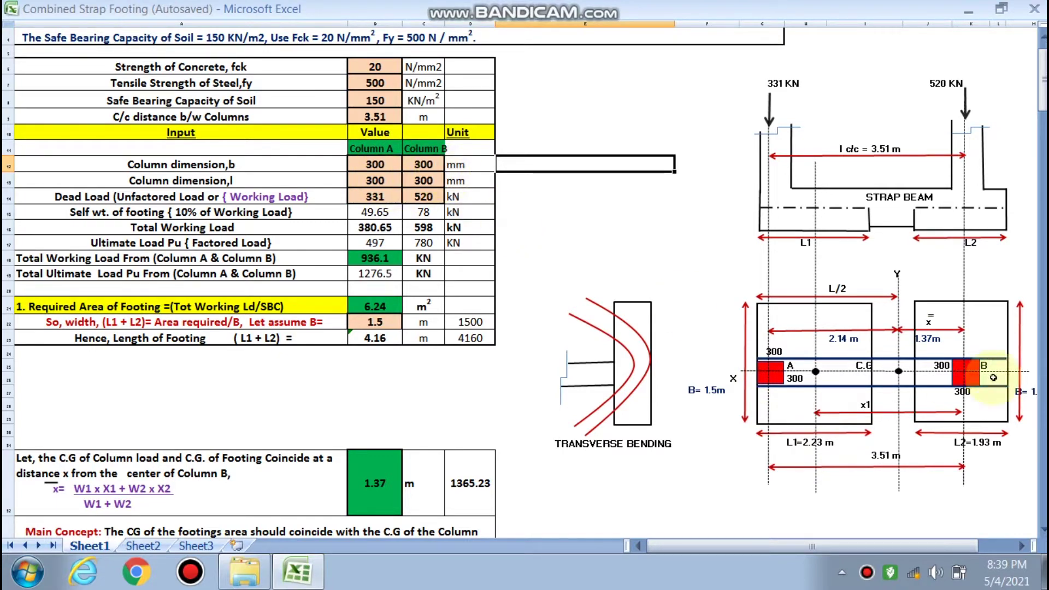
pyautogui.scroll(1, 451, 174)
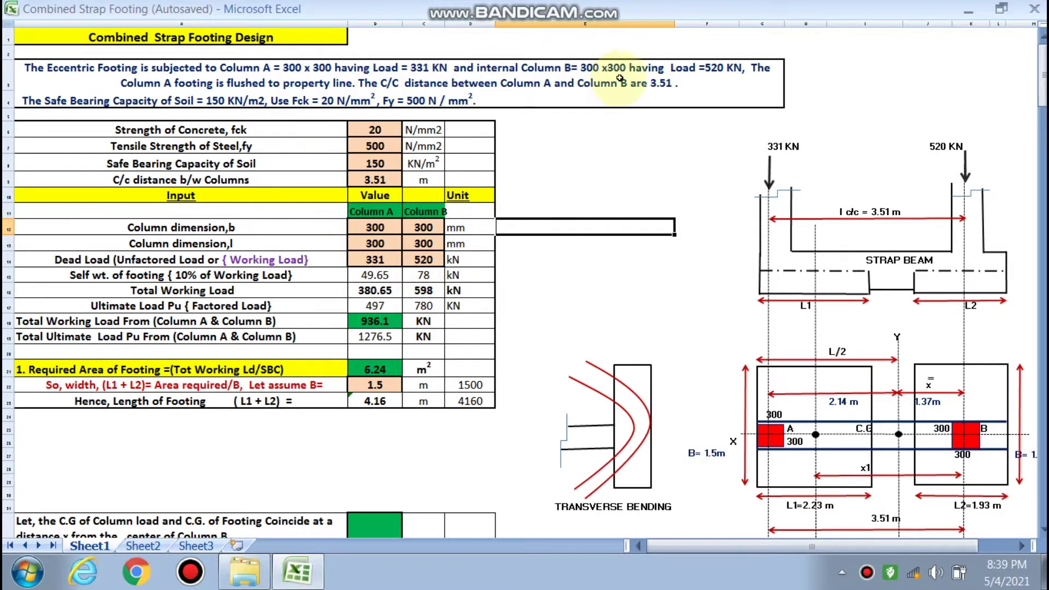
pyautogui.scroll(-1, 474, 257)
pyautogui.scroll(-1, 475, 257)
pyautogui.scroll(2, 474, 257)
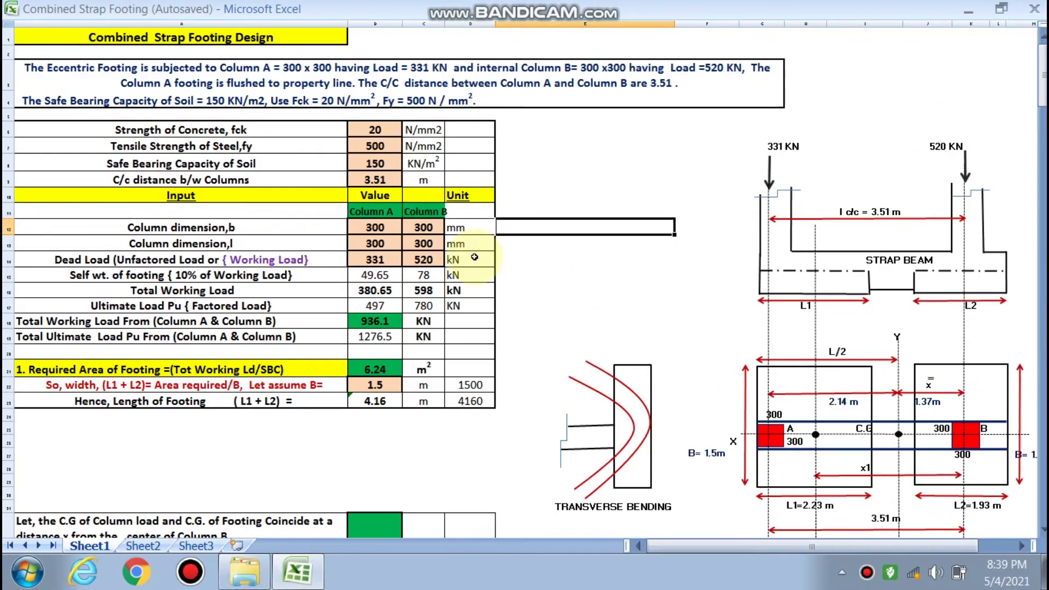
pyautogui.scroll(-1, 474, 256)
pyautogui.scroll(-1, 397, 257)
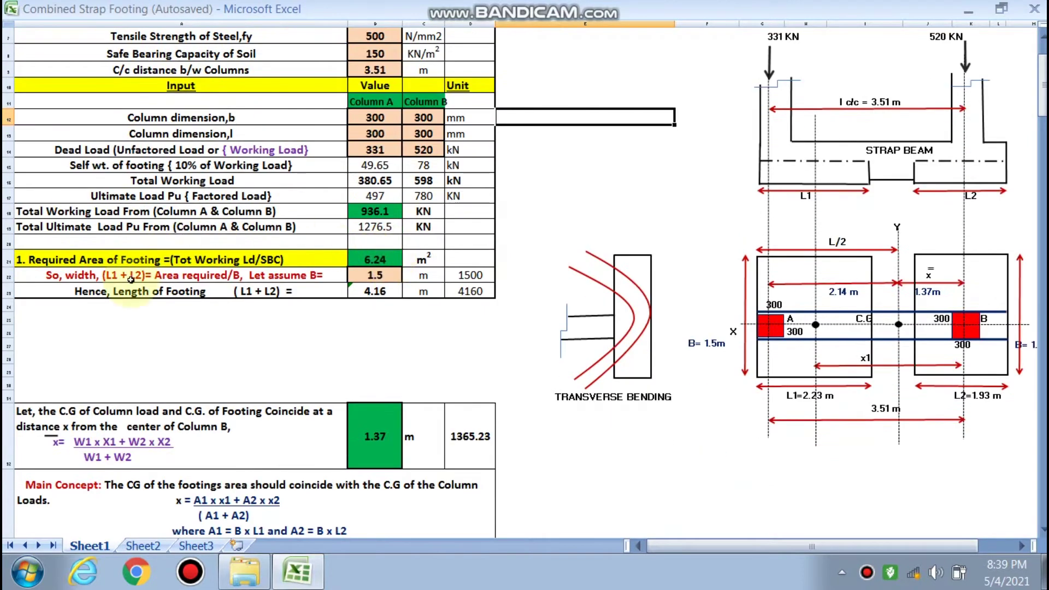
# - Examine the footing area and length, the C.G. distance from Column B, and the quadratic derivation of L1 and L2
pyautogui.scroll(-2, 383, 261)
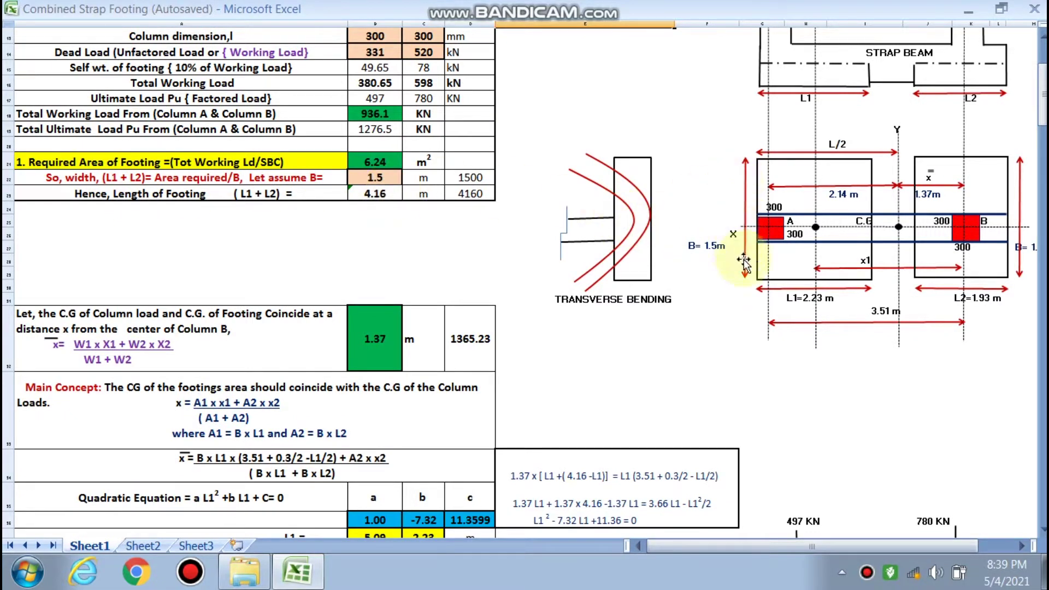
pyautogui.scroll(-2, 241, 214)
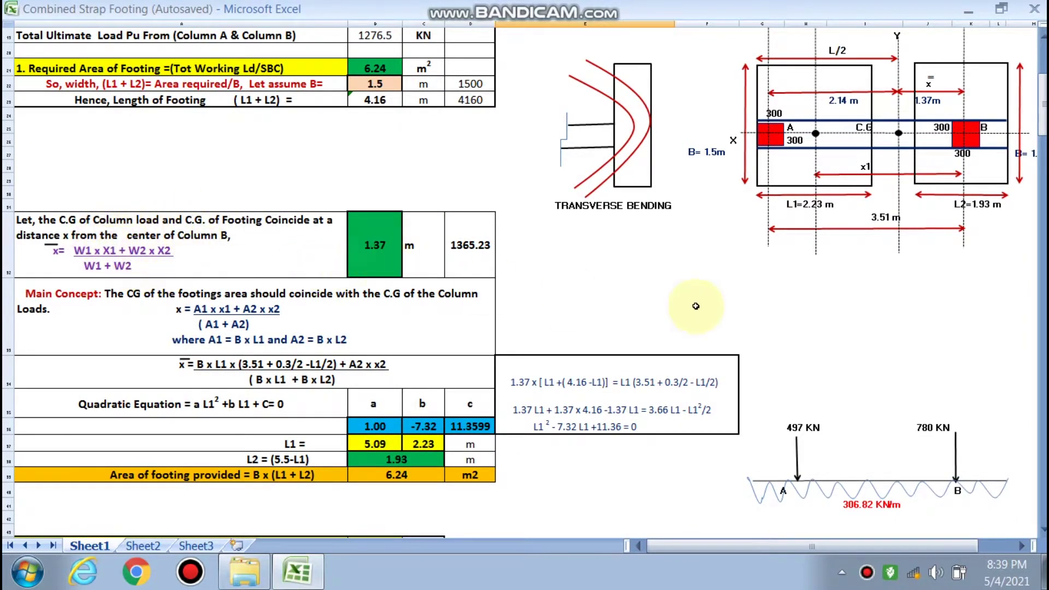
pyautogui.scroll(-1, 601, 300)
pyautogui.scroll(2, 836, 235)
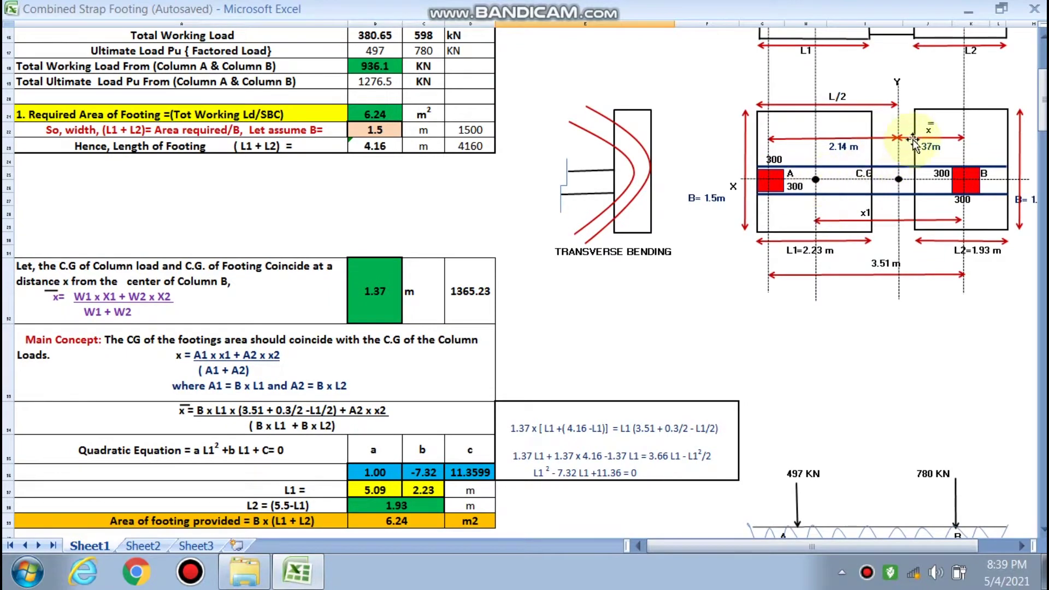
pyautogui.scroll(-3, 585, 271)
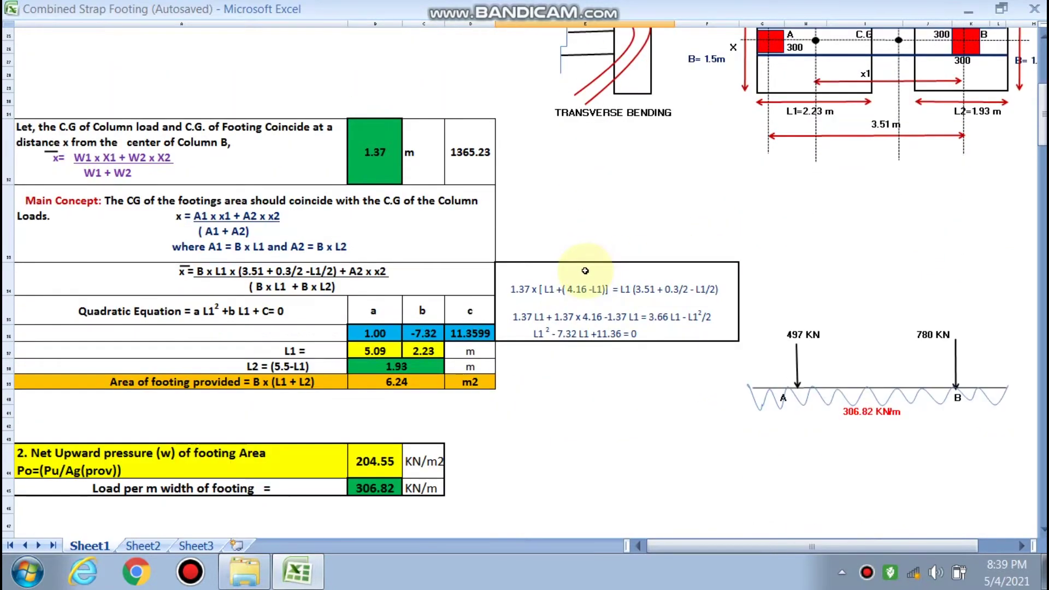
pyautogui.scroll(-1, 419, 269)
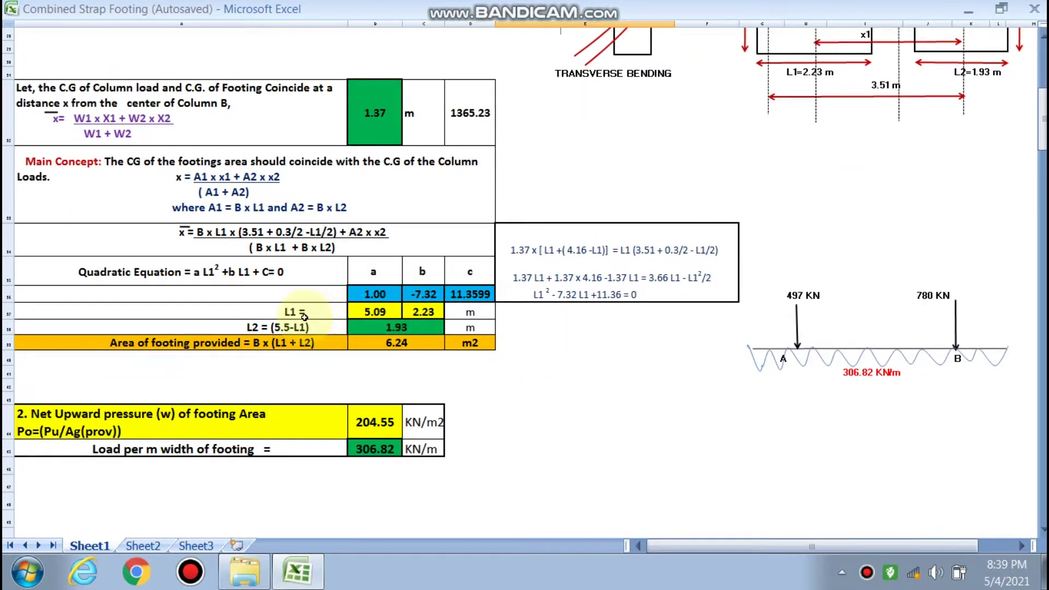
pyautogui.scroll(1, 409, 350)
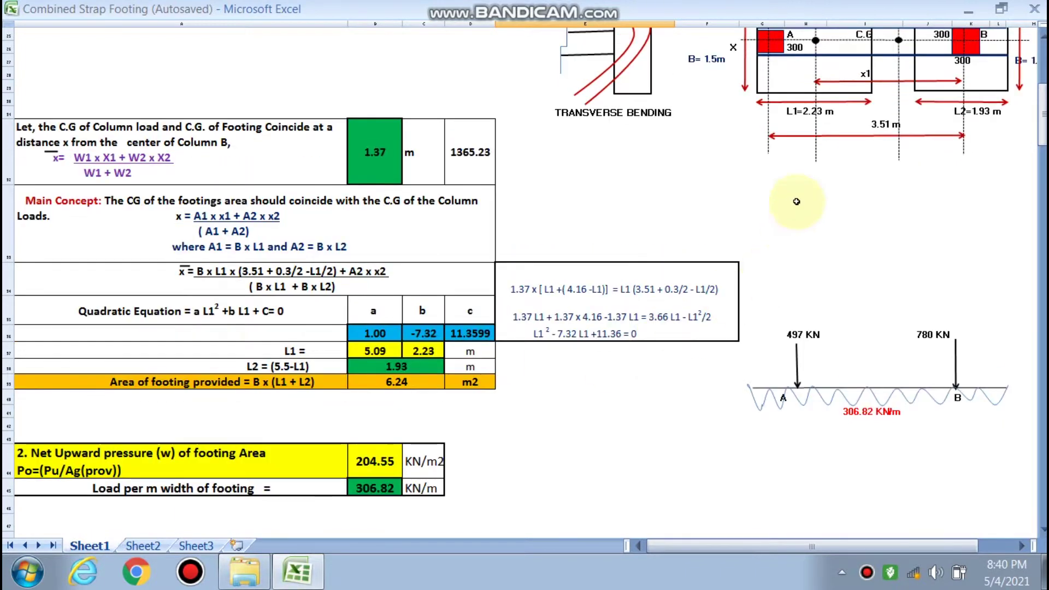
pyautogui.scroll(2, 803, 163)
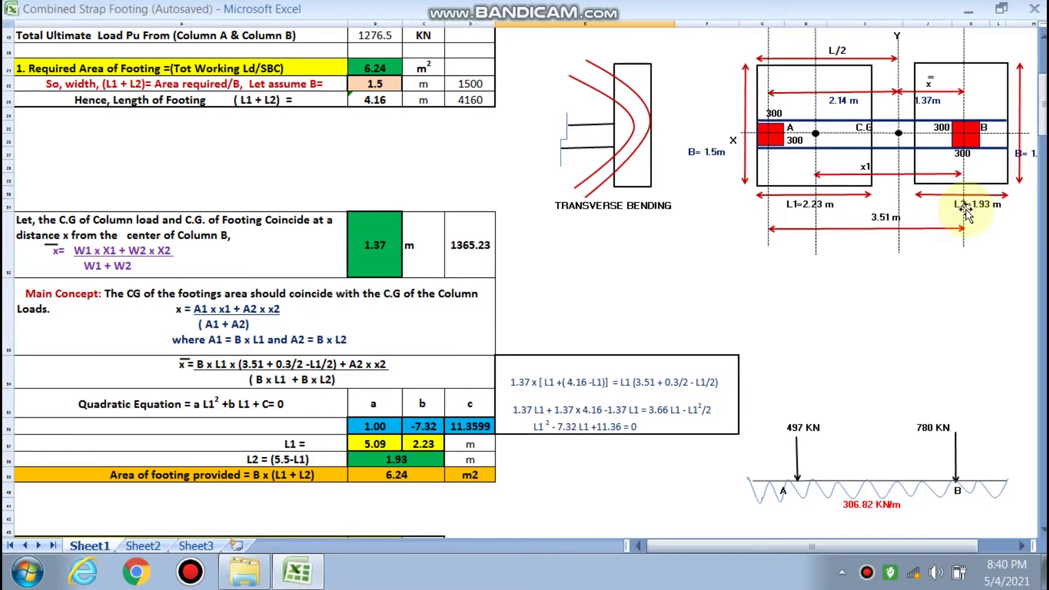
pyautogui.scroll(-4, 684, 241)
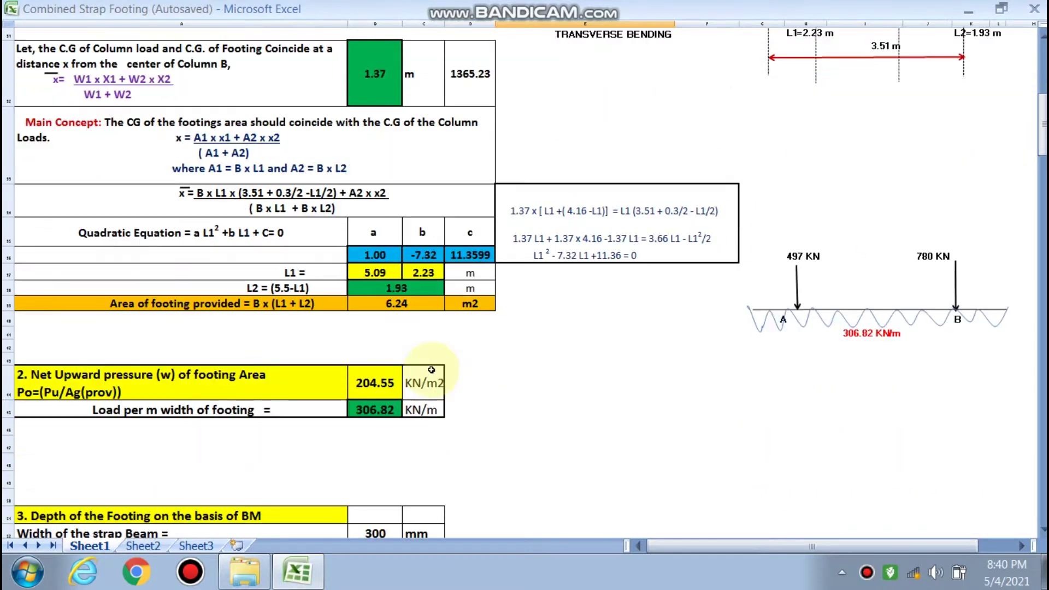
# - Examine the net upward pressure and the bending-moment-based footing depth calculation, comparing them with the footing sketches
pyautogui.scroll(-1, 431, 370)
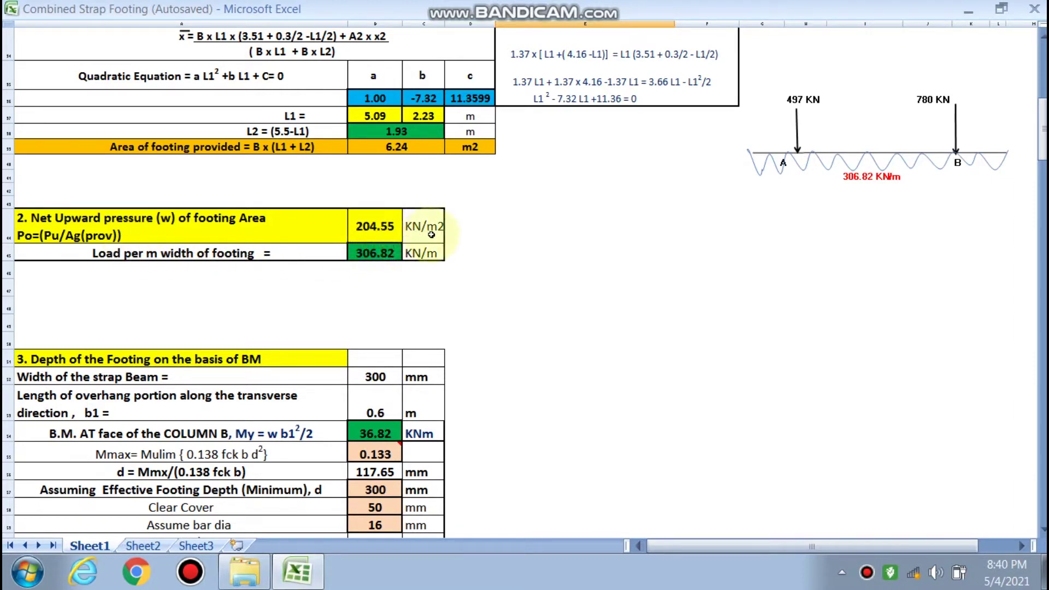
pyautogui.scroll(-1, 431, 234)
pyautogui.scroll(2, 357, 191)
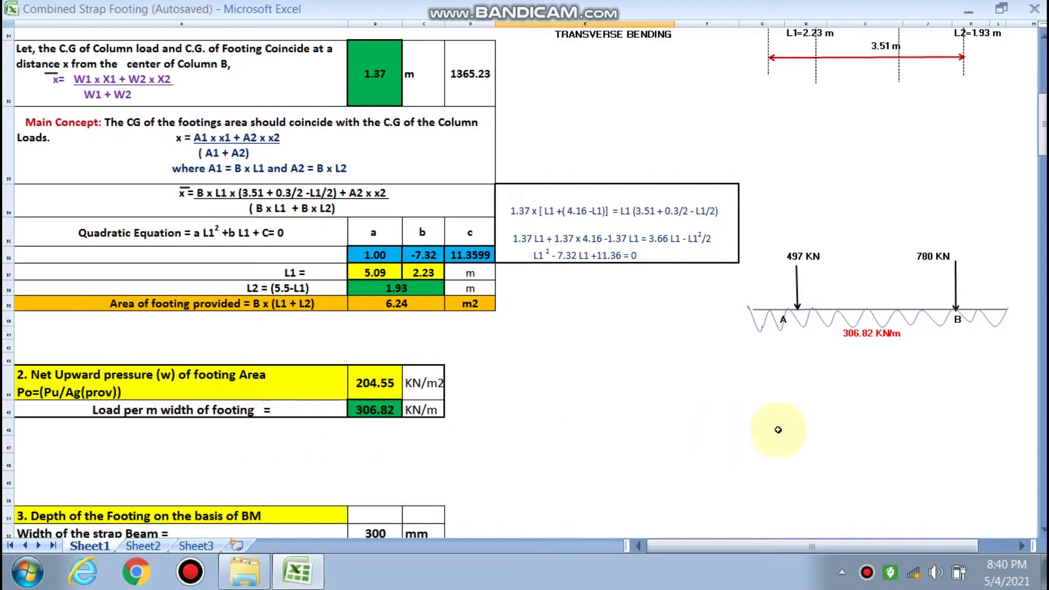
pyautogui.scroll(-2, 443, 390)
pyautogui.scroll(-2, 427, 242)
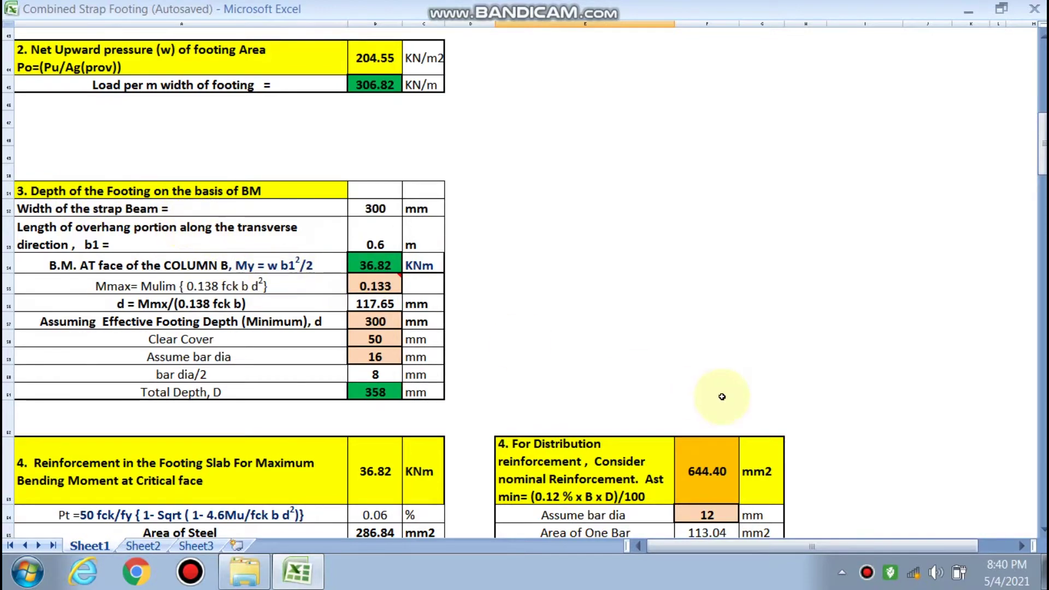
pyautogui.scroll(2, 722, 397)
pyautogui.scroll(9, 721, 397)
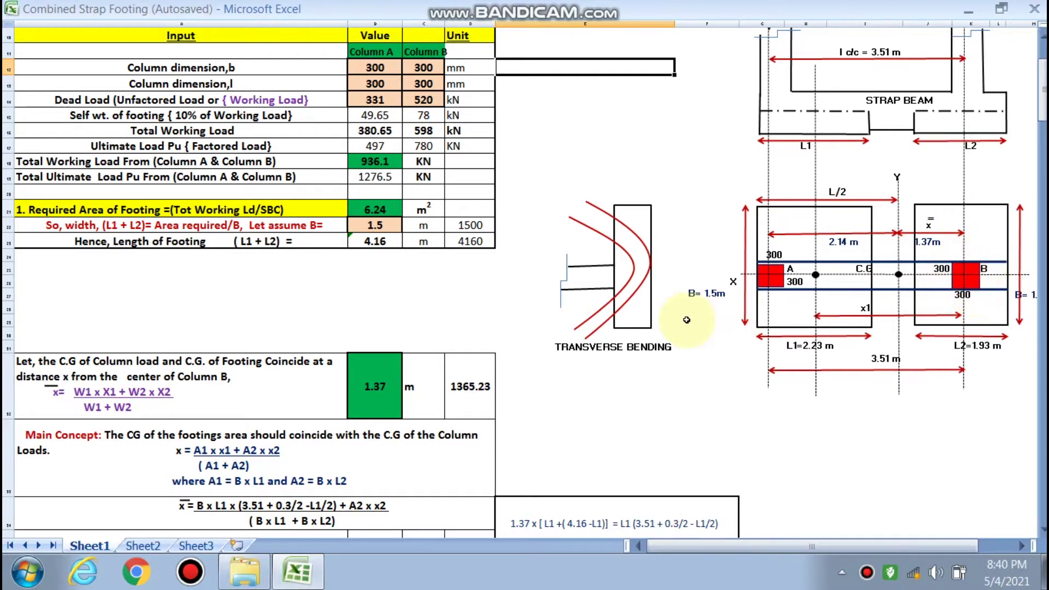
pyautogui.scroll(-6, 705, 290)
pyautogui.scroll(-4, 431, 297)
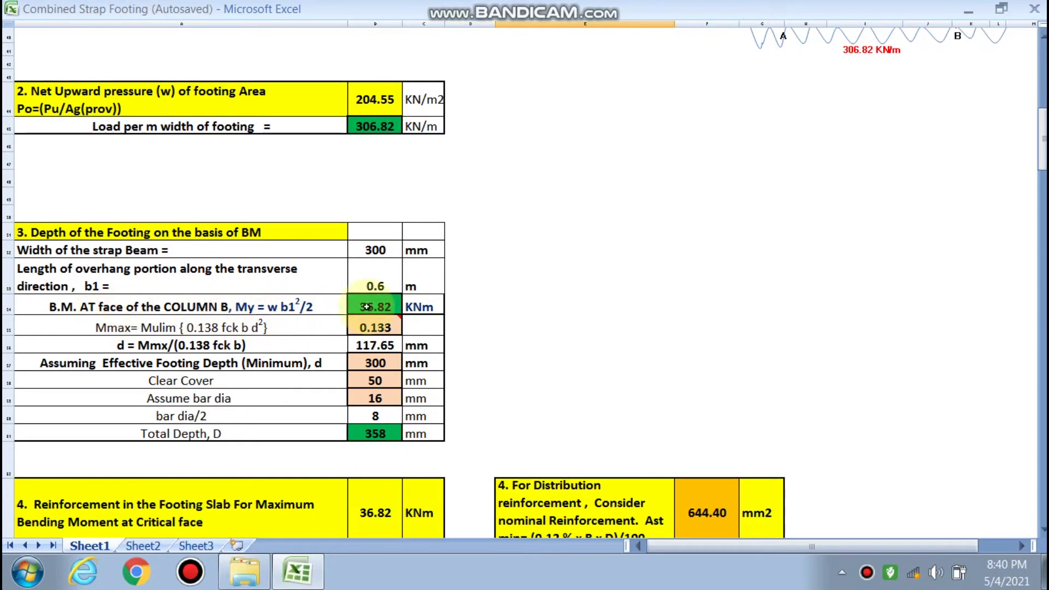
pyautogui.moveTo(377, 315)
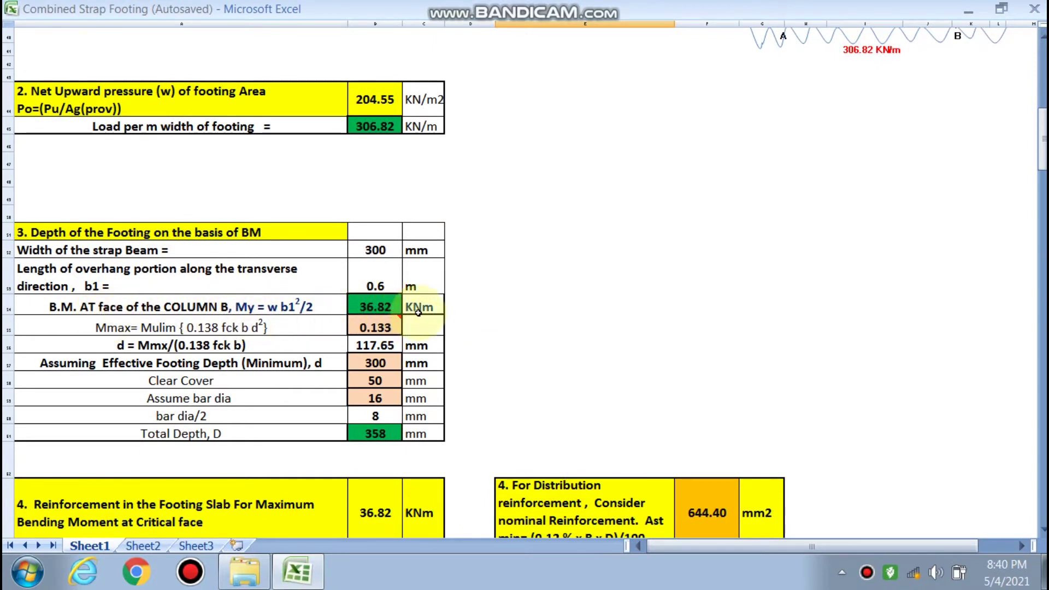
pyautogui.scroll(-2, 418, 312)
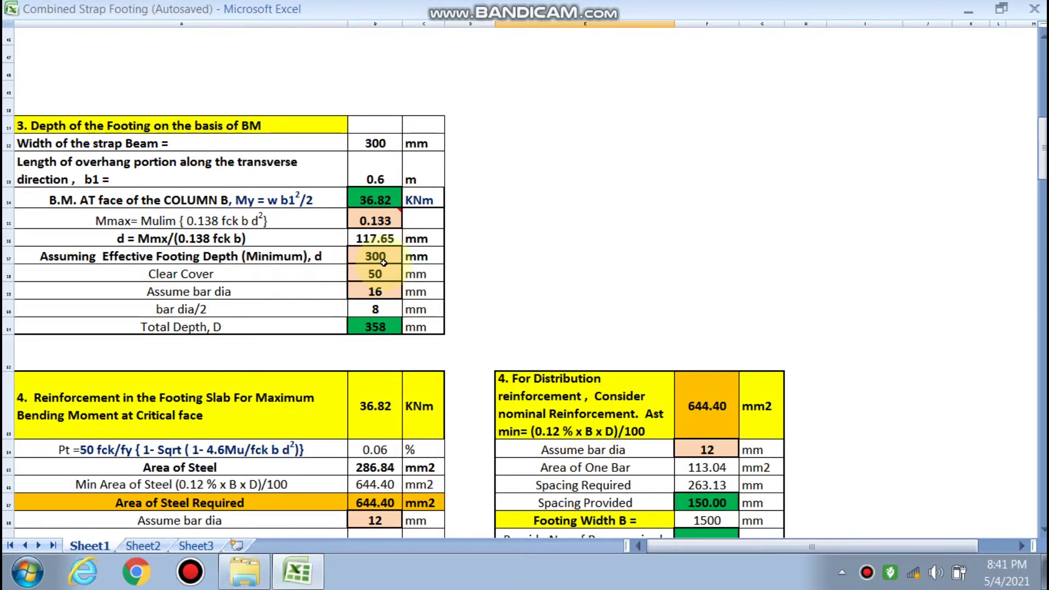
pyautogui.scroll(-1, 373, 258)
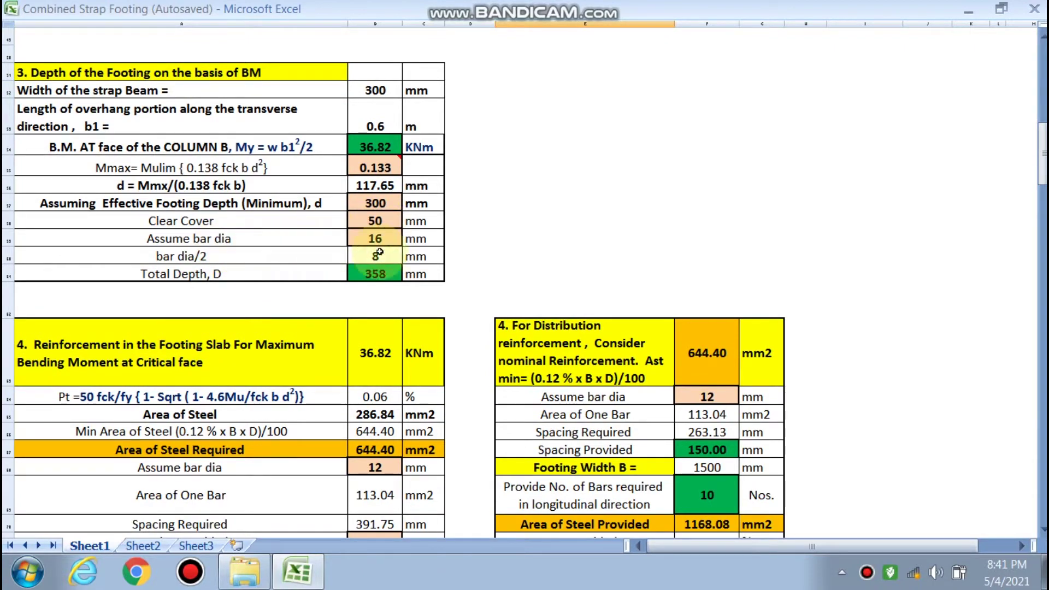
# - Examine the footing slab reinforcement and distribution reinforcement tables, including bar diameter, spacing and number of bars
pyautogui.scroll(-2, 378, 253)
pyautogui.scroll(-1, 378, 221)
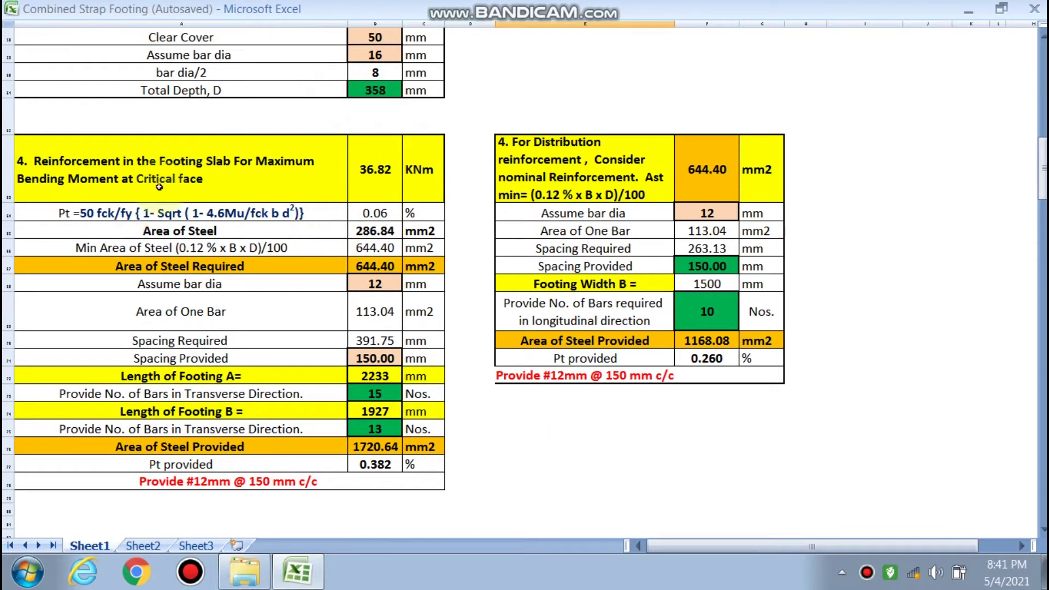
pyautogui.scroll(-1, 283, 245)
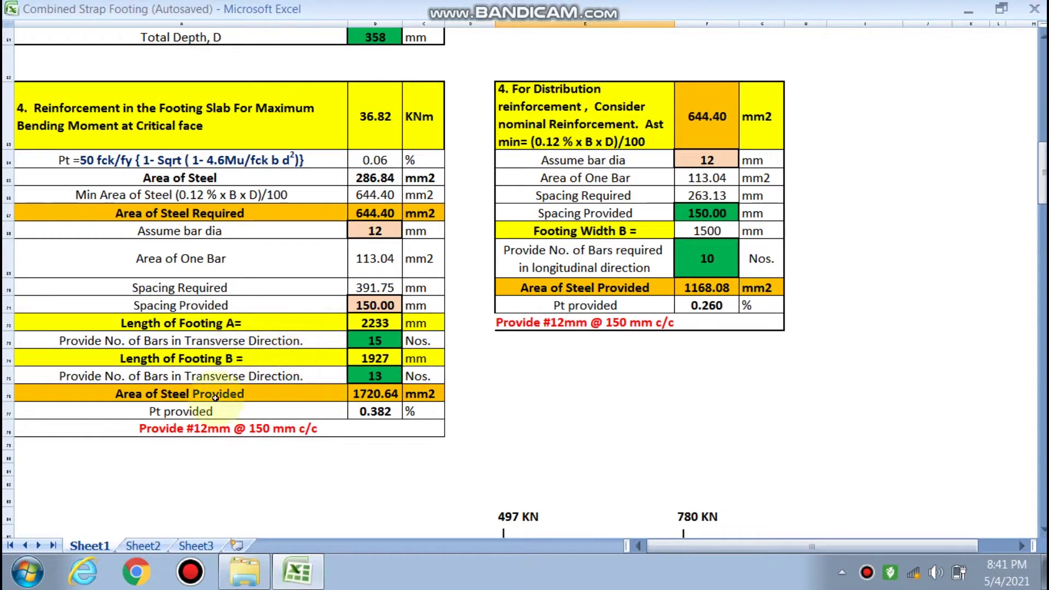
pyautogui.click(717, 160)
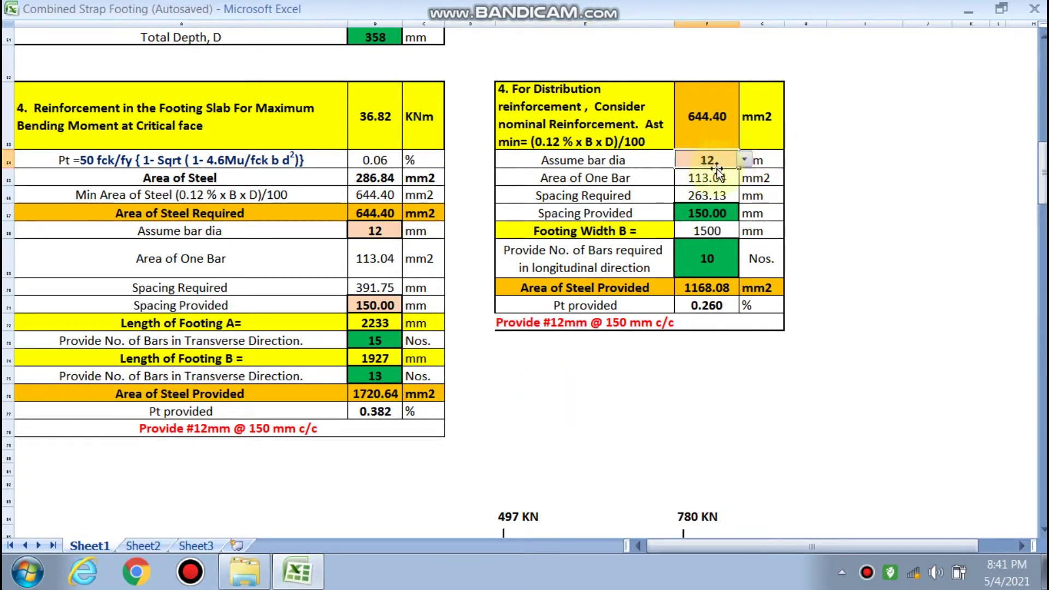
pyautogui.click(874, 285)
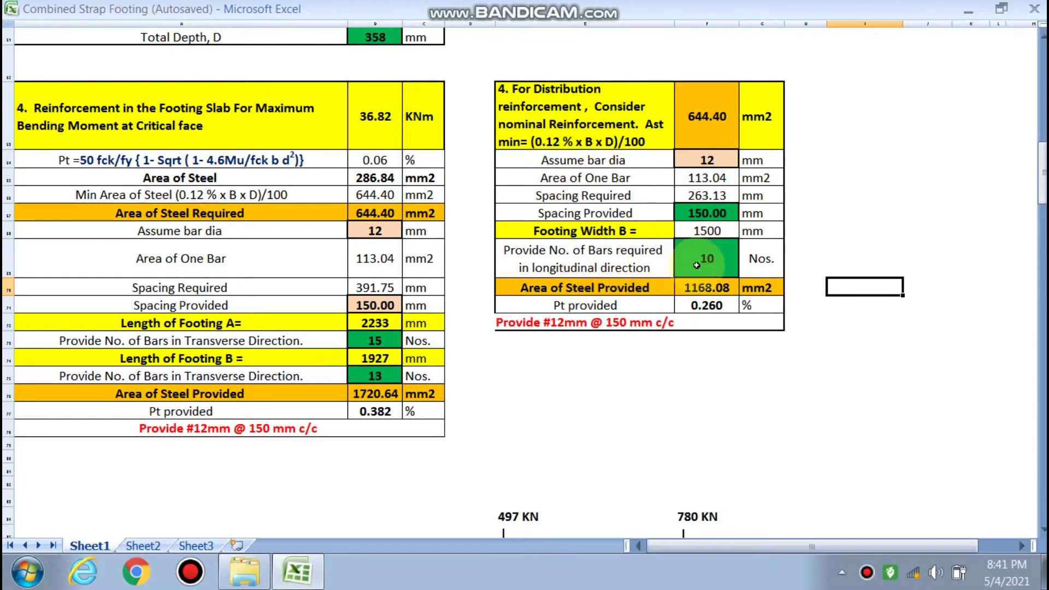
pyautogui.scroll(-1, 560, 333)
pyautogui.scroll(-1, 560, 332)
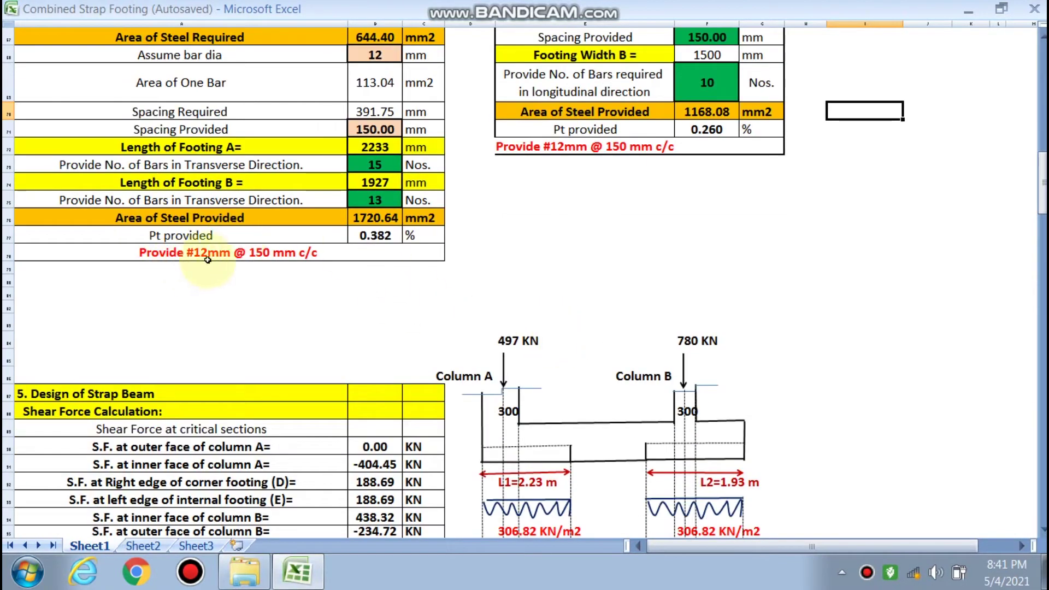
pyautogui.scroll(2, 478, 331)
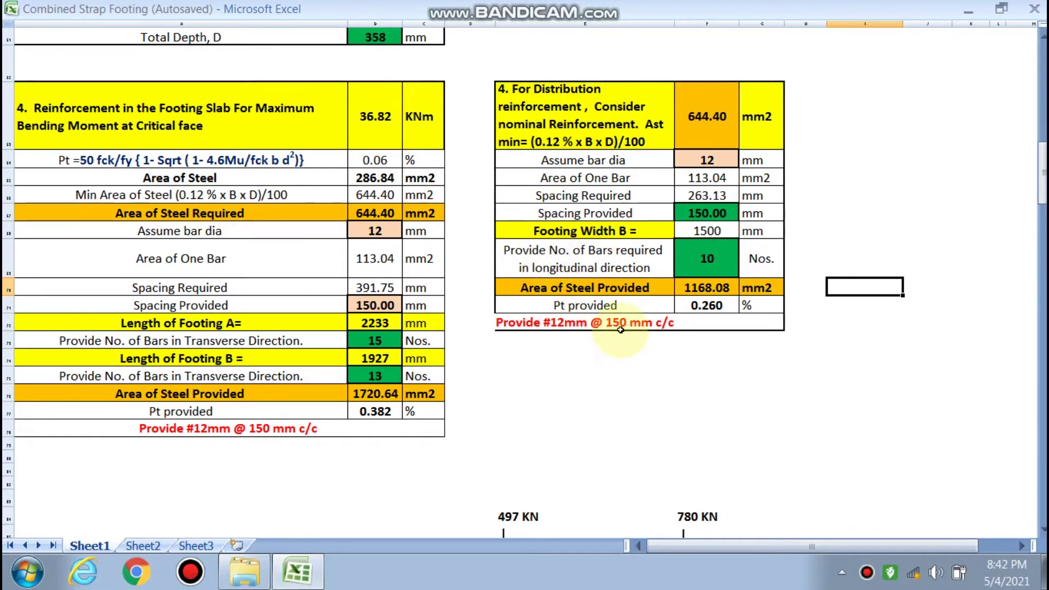
# - Examine the strap beam shear forces at the critical sections of columns A and B, comparing them with the shear force diagram
pyautogui.scroll(-1, 615, 336)
pyautogui.scroll(-4, 615, 336)
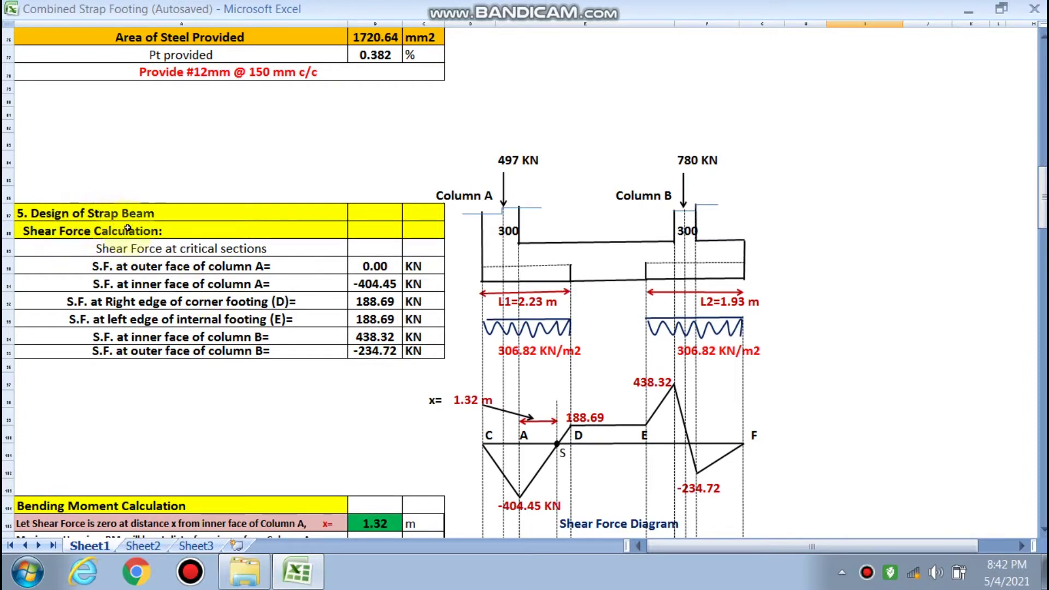
pyautogui.scroll(-5, 485, 346)
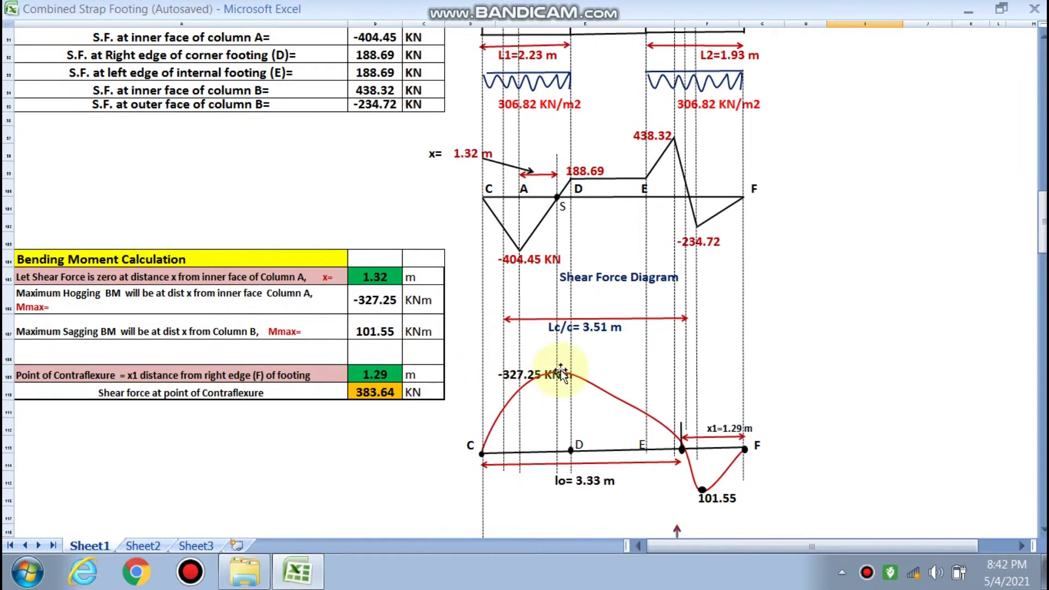
pyautogui.scroll(4, 527, 382)
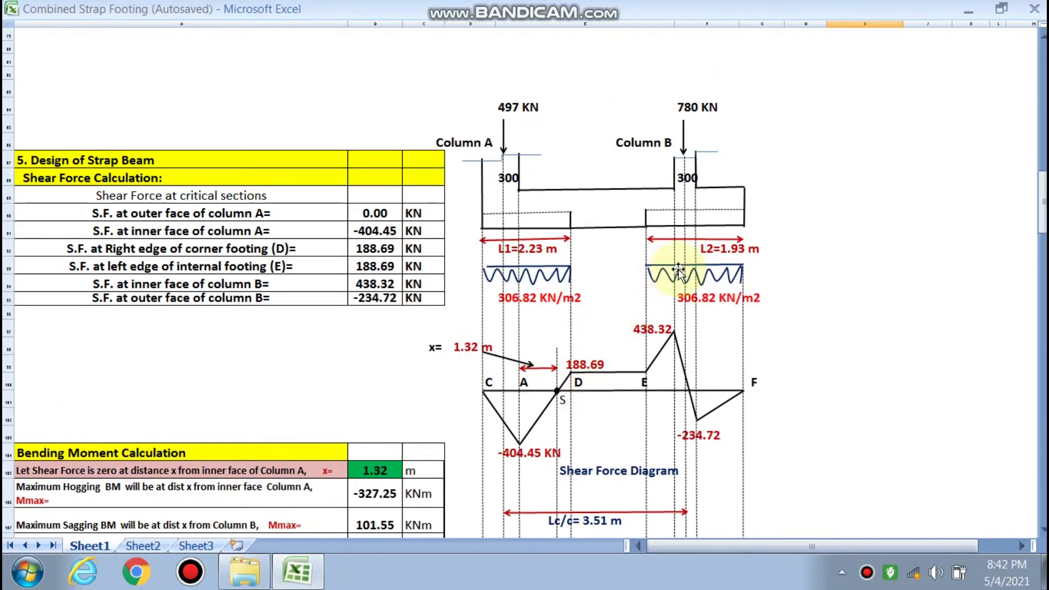
pyautogui.scroll(-1, 412, 352)
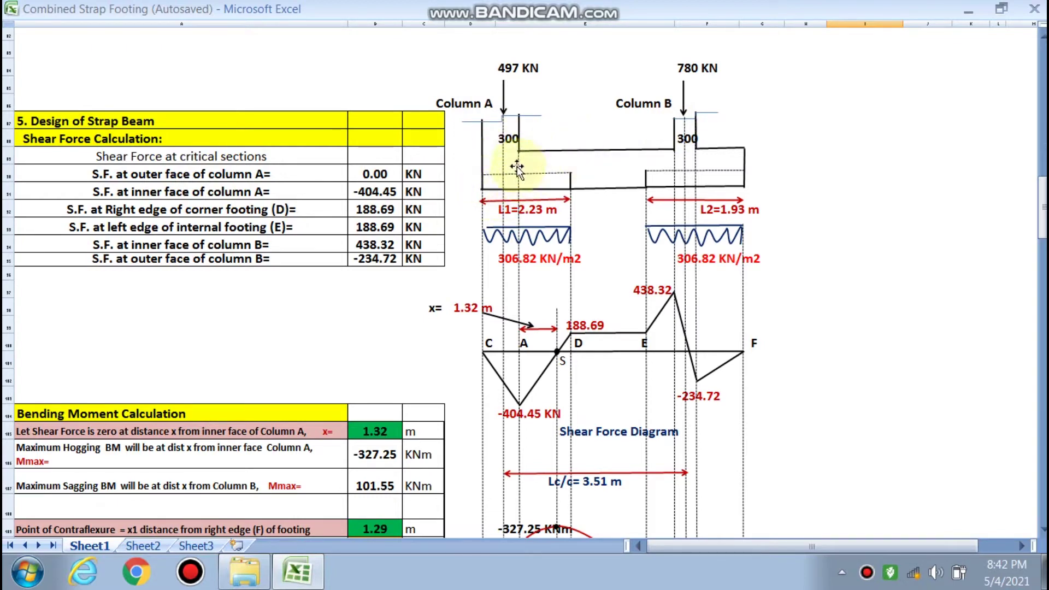
pyautogui.scroll(-1, 571, 222)
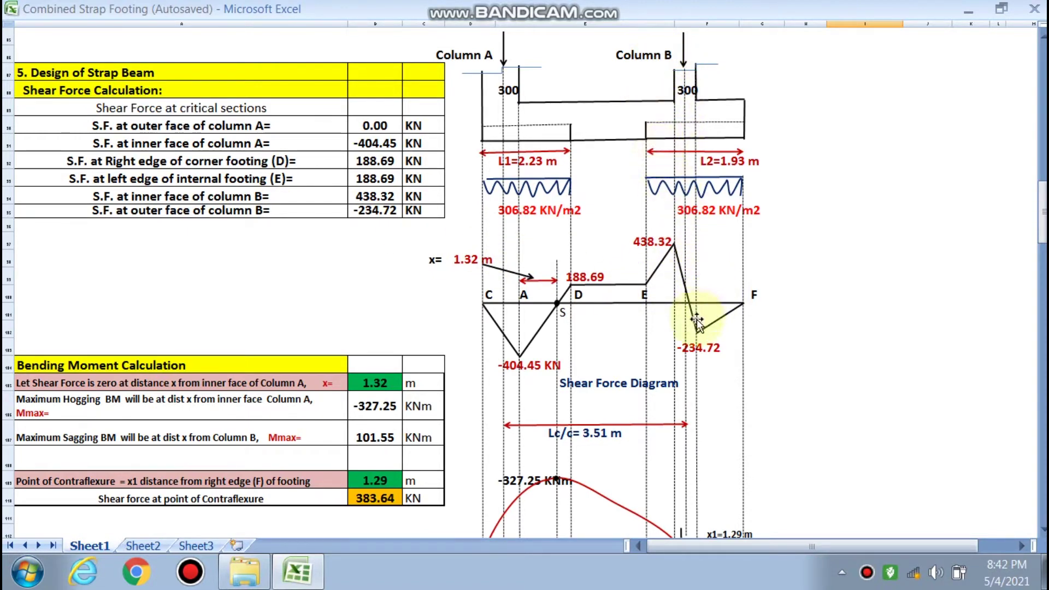
pyautogui.scroll(-1, 703, 339)
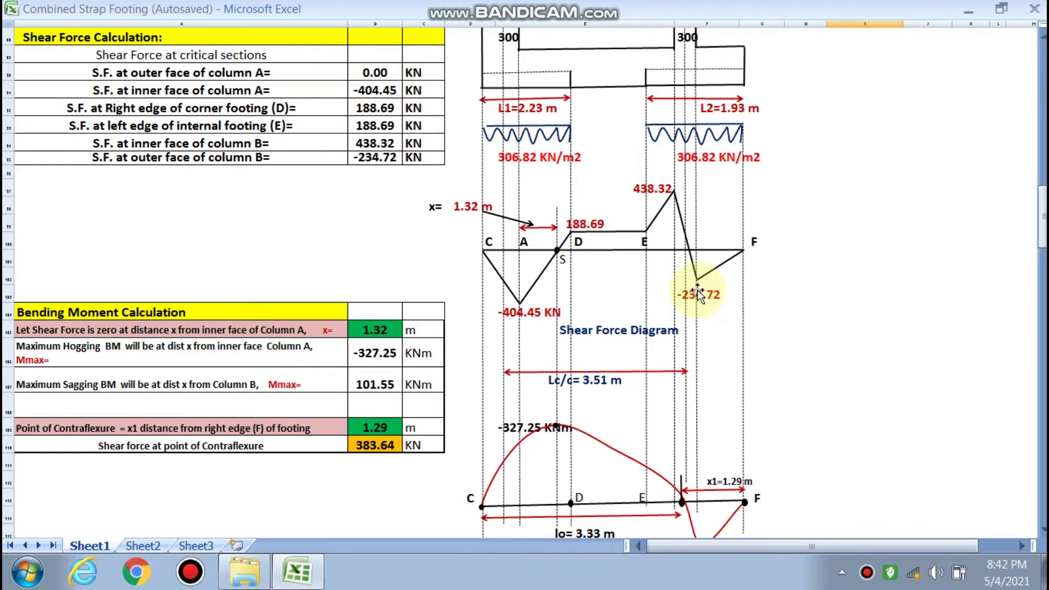
# - Examine the maximum hogging and sagging moments, the zero-shear distance x and the point of contraflexure against the shear and bending moment diagrams
pyautogui.scroll(-3, 326, 219)
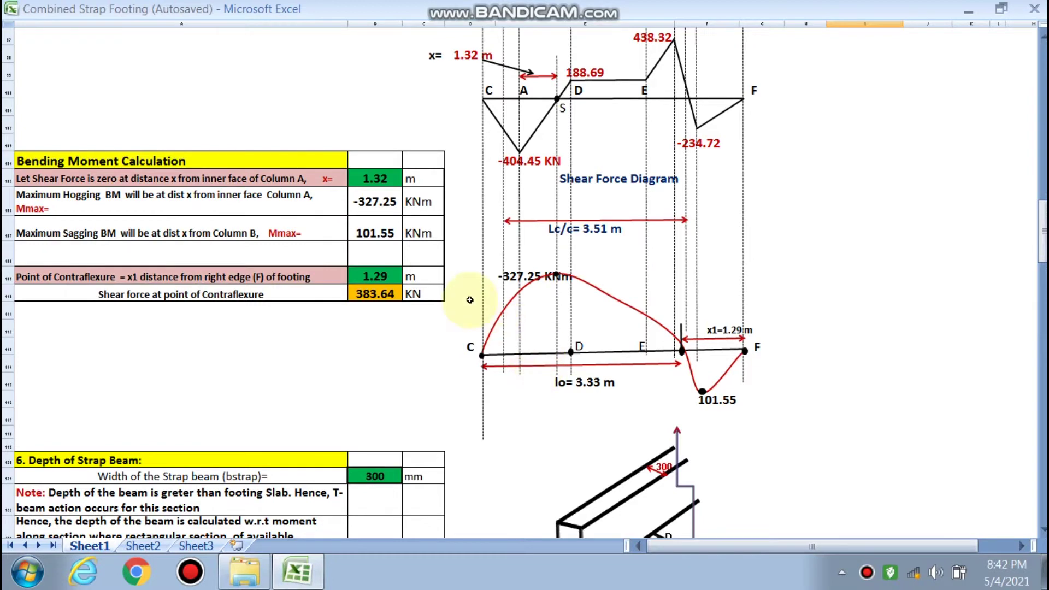
pyautogui.scroll(1, 359, 201)
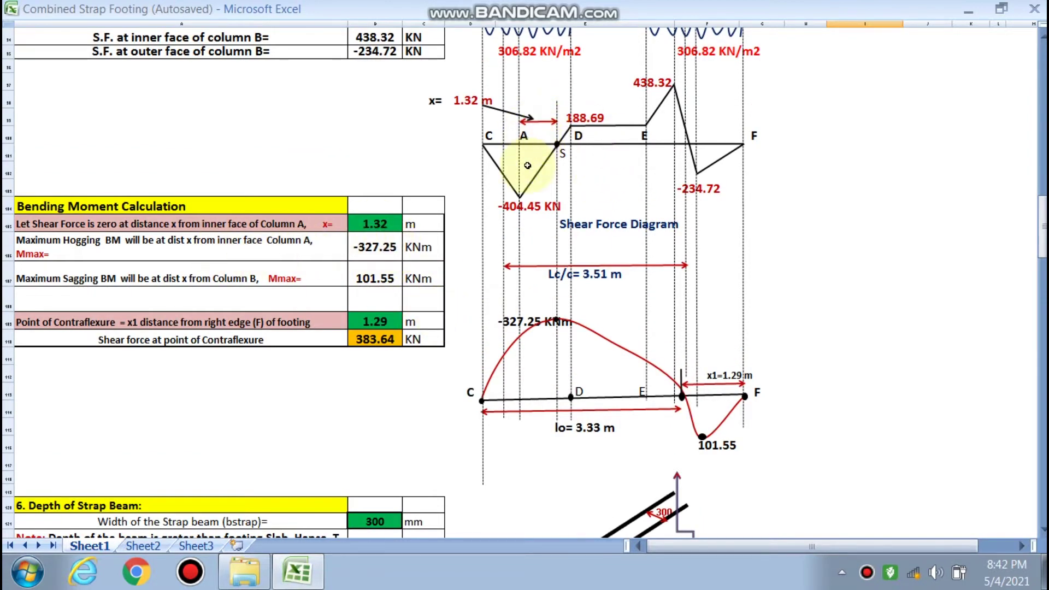
pyautogui.scroll(2, 535, 164)
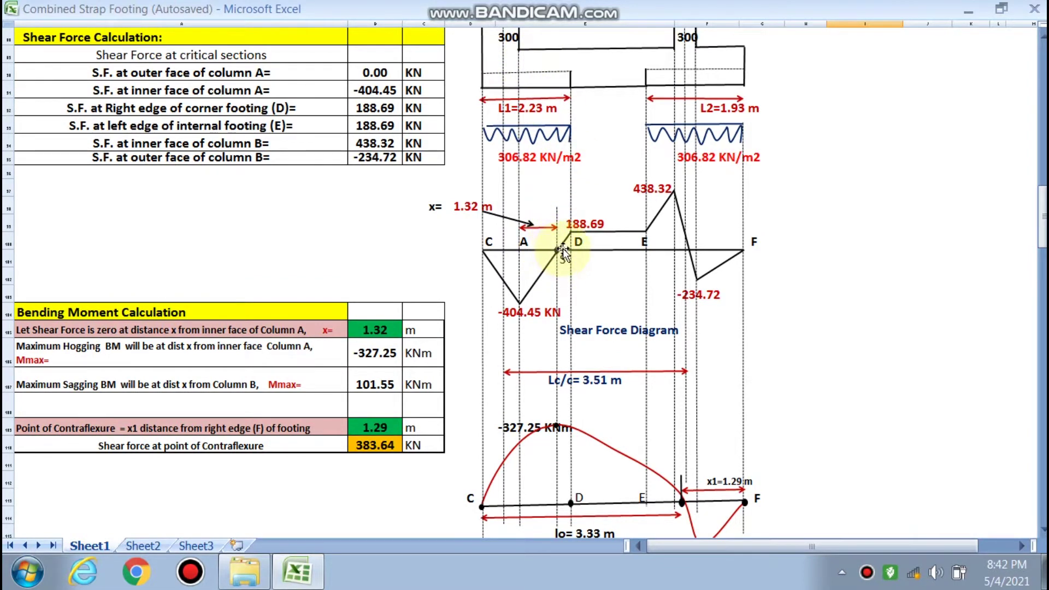
pyautogui.scroll(-1, 560, 279)
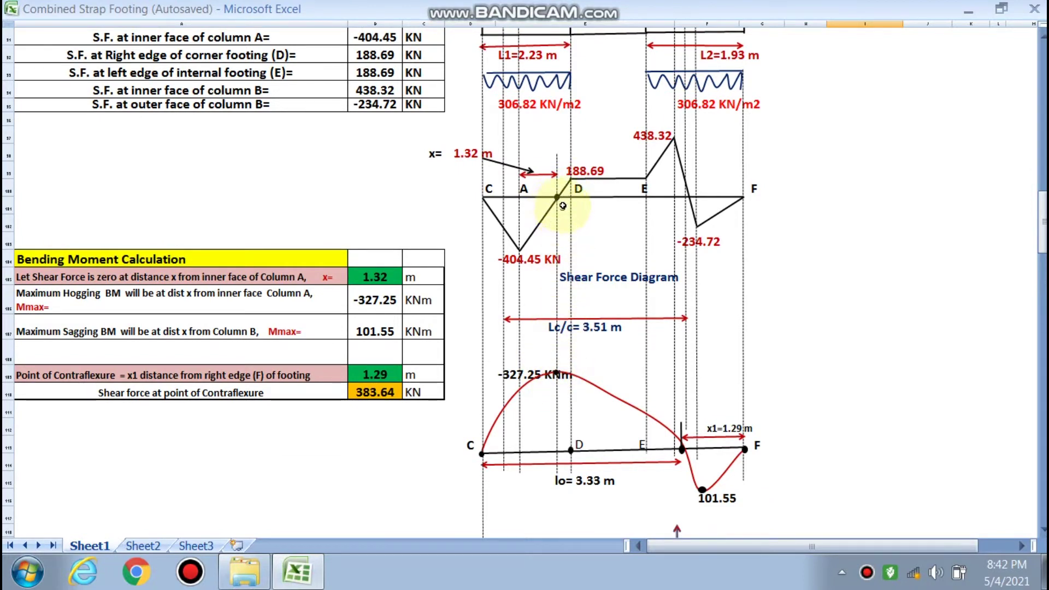
pyautogui.scroll(-1, 555, 364)
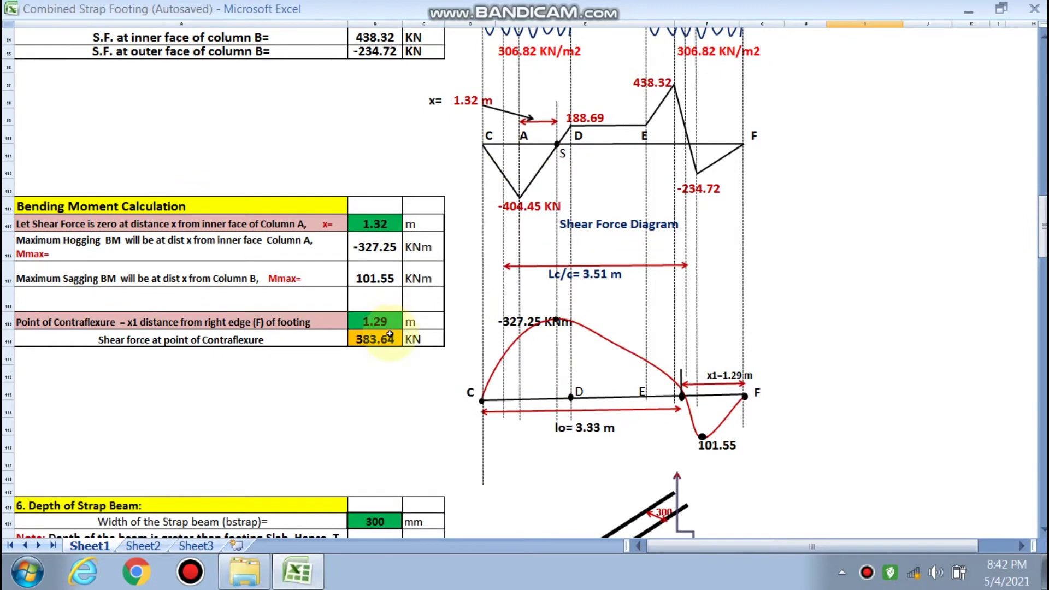
pyautogui.scroll(-2, 390, 319)
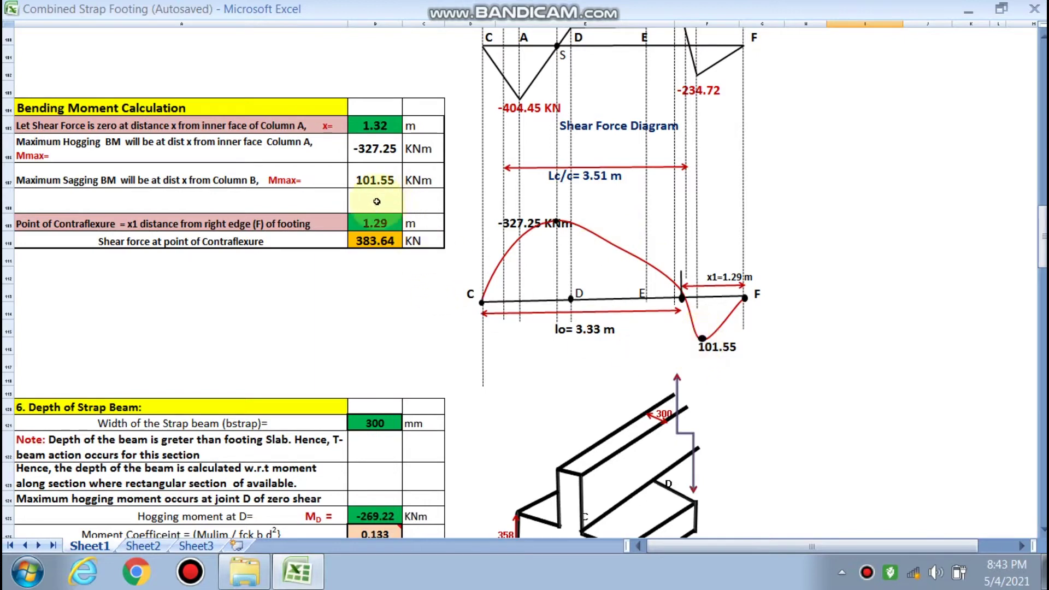
pyautogui.scroll(-1, 432, 238)
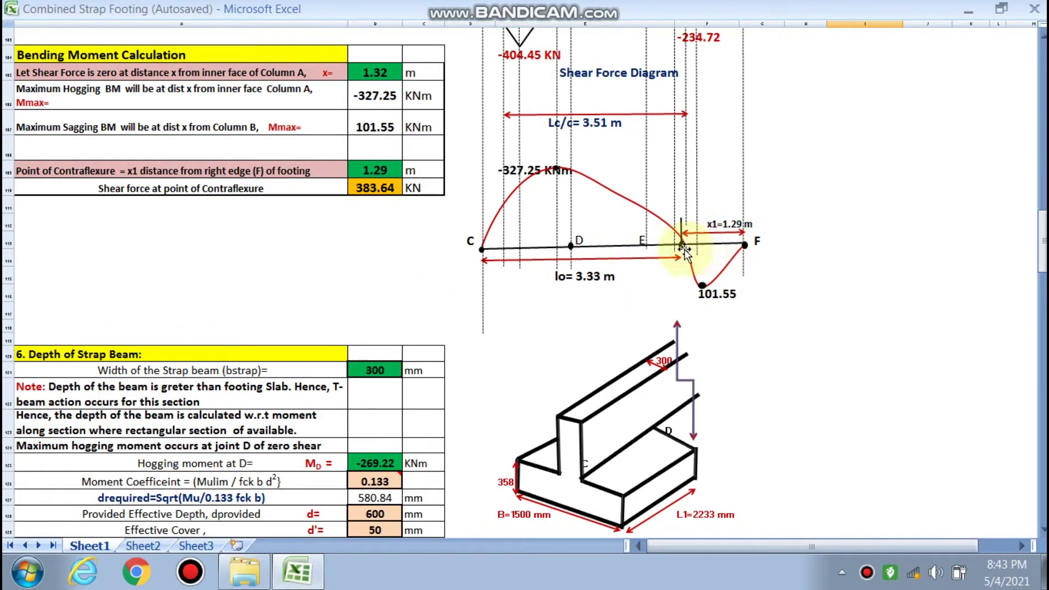
pyautogui.scroll(3, 685, 257)
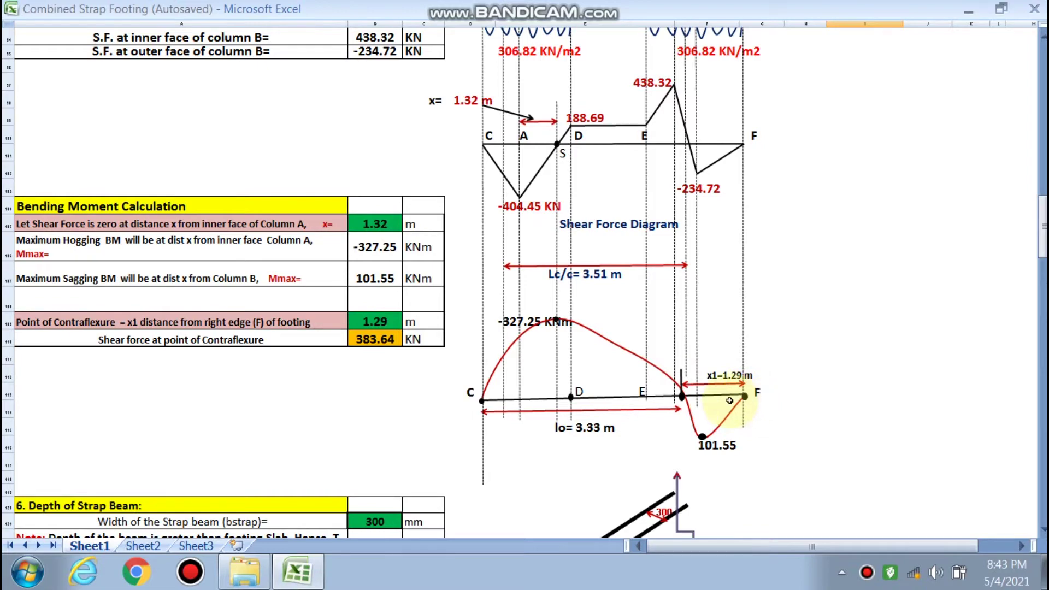
# - Examine the strap beam depth calculation from the hogging moment at D, including width, effective depth and cover, alongside the 3D sketch
pyautogui.scroll(-8, 729, 401)
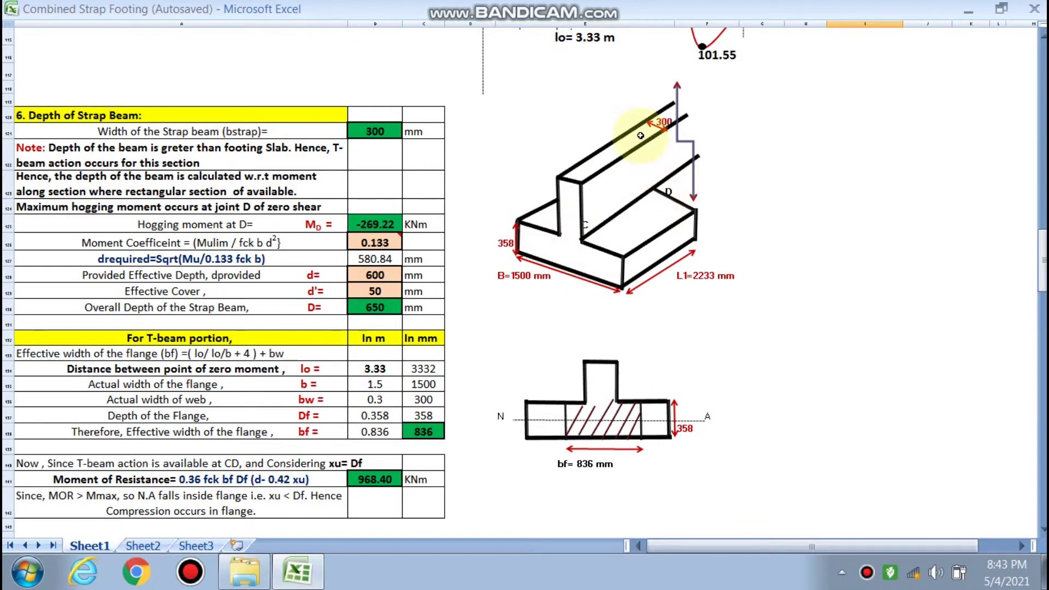
pyautogui.scroll(10, 665, 191)
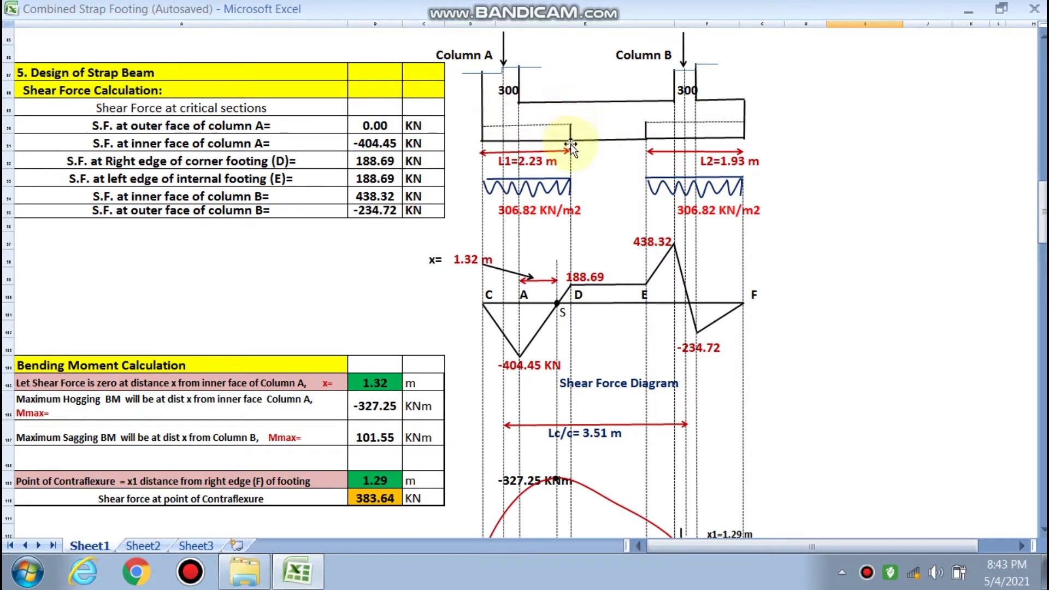
pyautogui.scroll(-9, 565, 175)
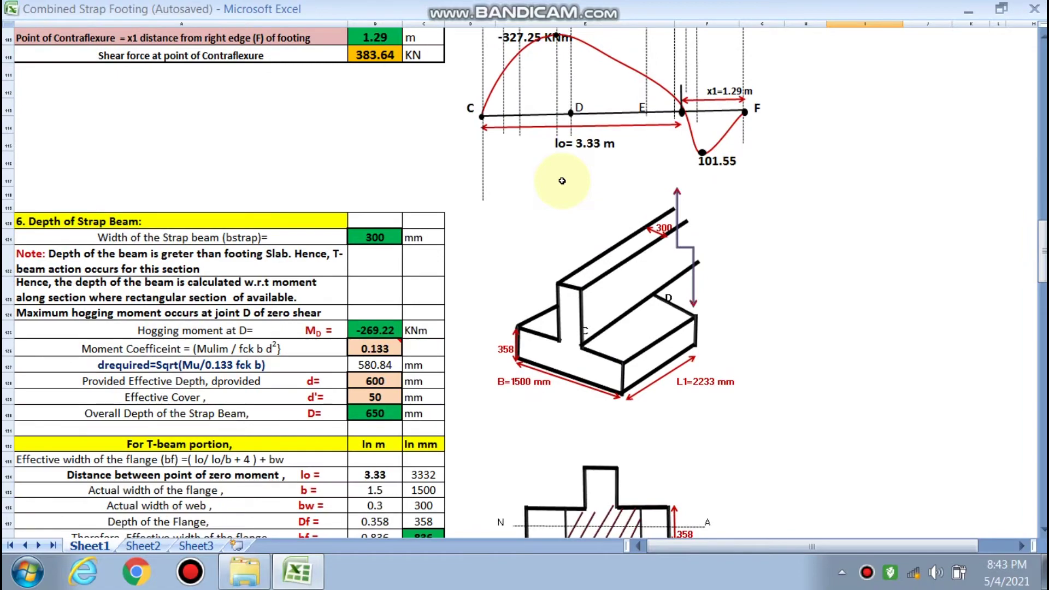
pyautogui.scroll(-2, 562, 181)
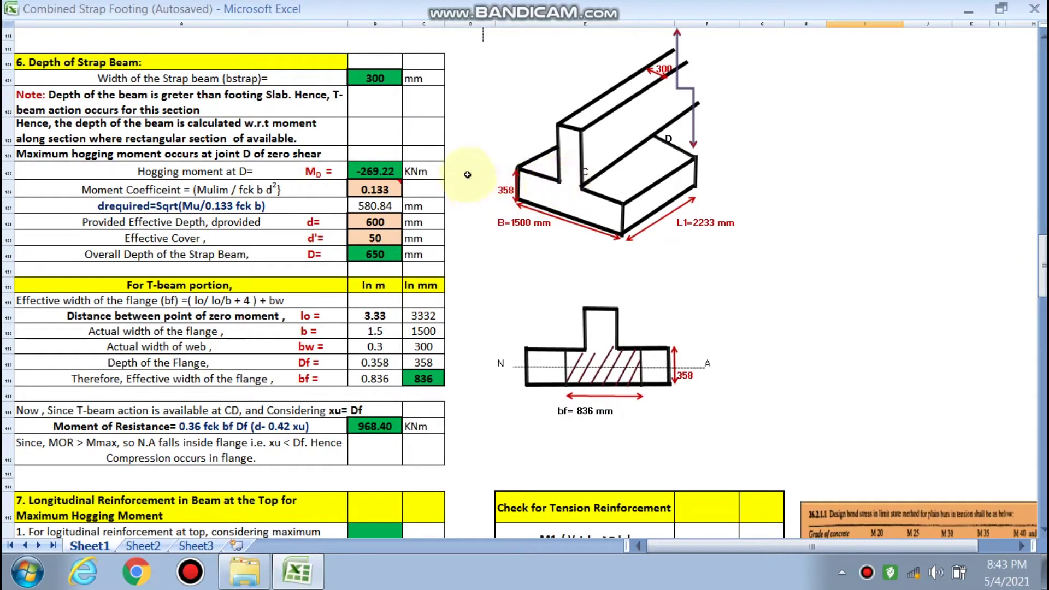
pyautogui.scroll(1, 389, 236)
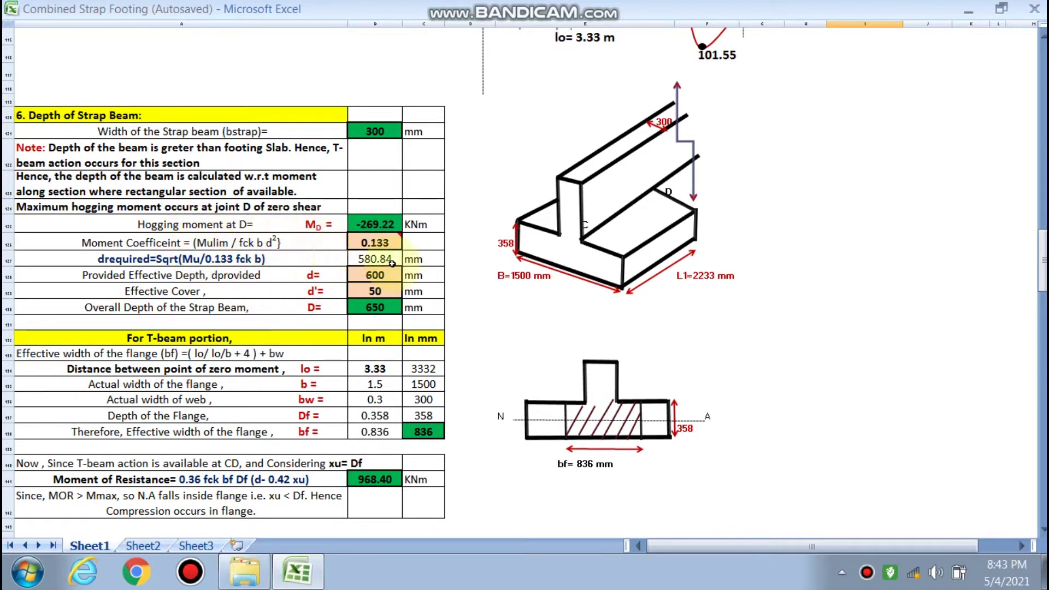
pyautogui.scroll(-1, 426, 257)
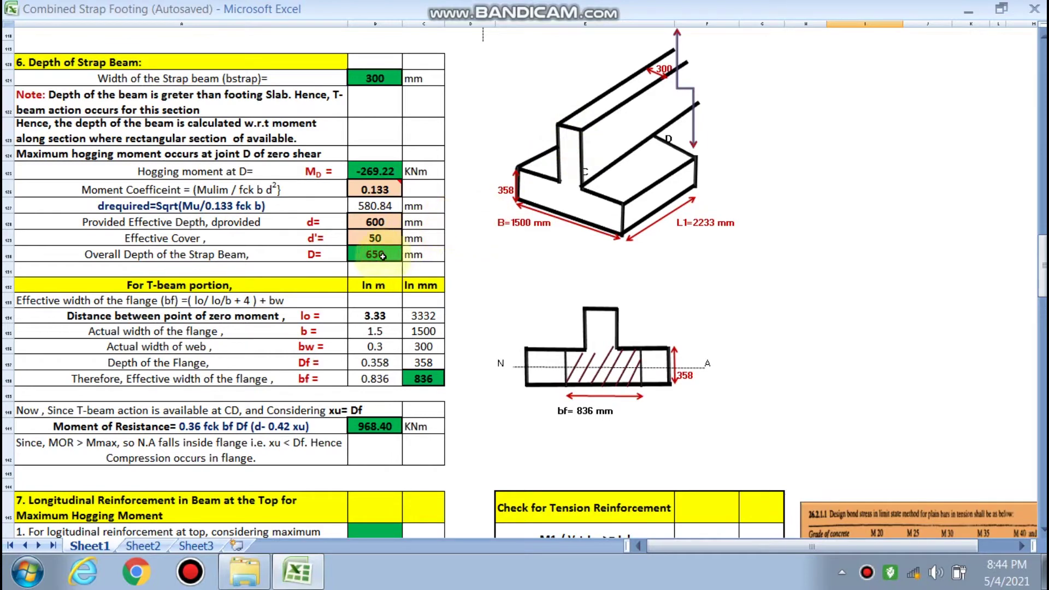
# - Examine the T-beam effective flange width and moment of resistance, comparing them with the zero-moment distance lo and the hatched flange section
pyautogui.scroll(-3, 382, 256)
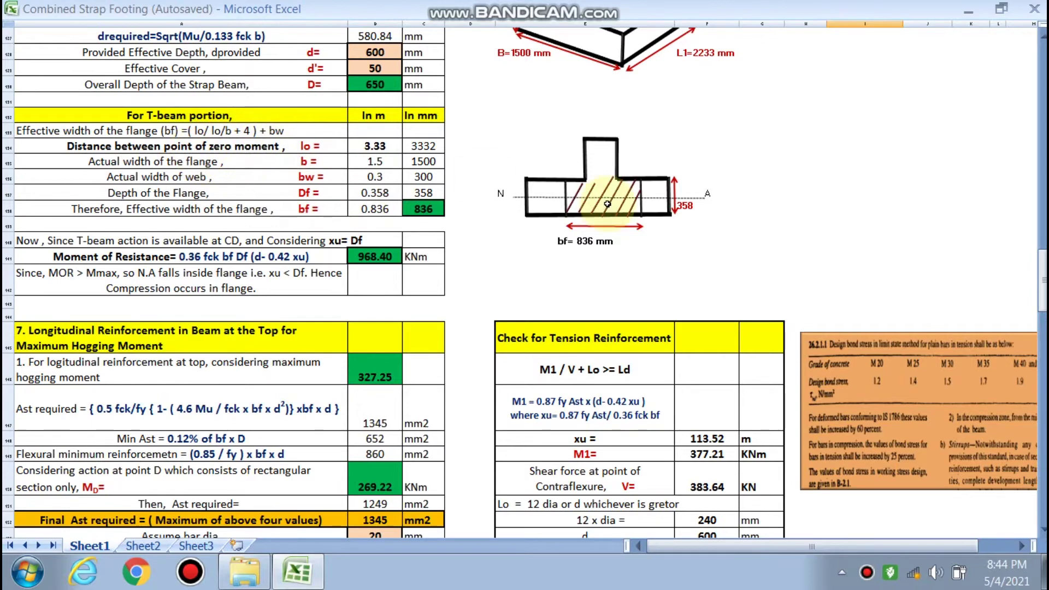
pyautogui.scroll(8, 582, 194)
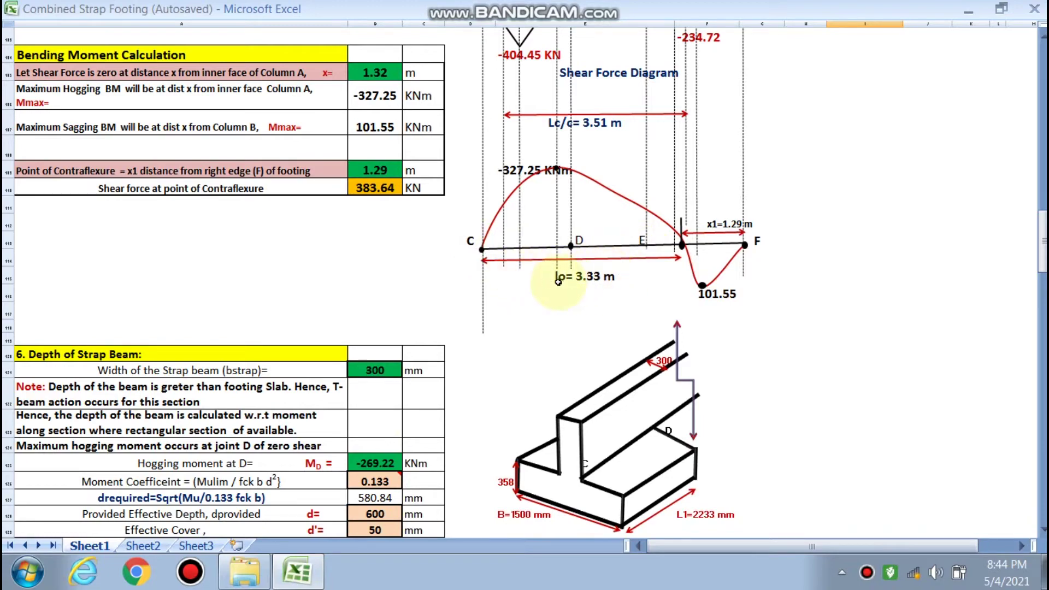
pyautogui.scroll(-6, 535, 327)
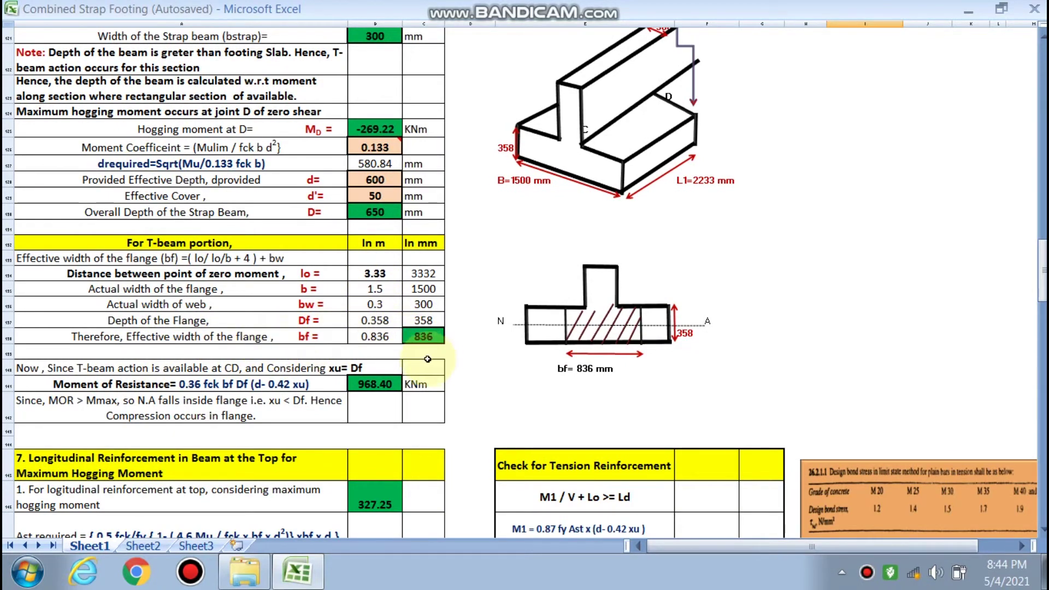
pyautogui.scroll(-2, 427, 359)
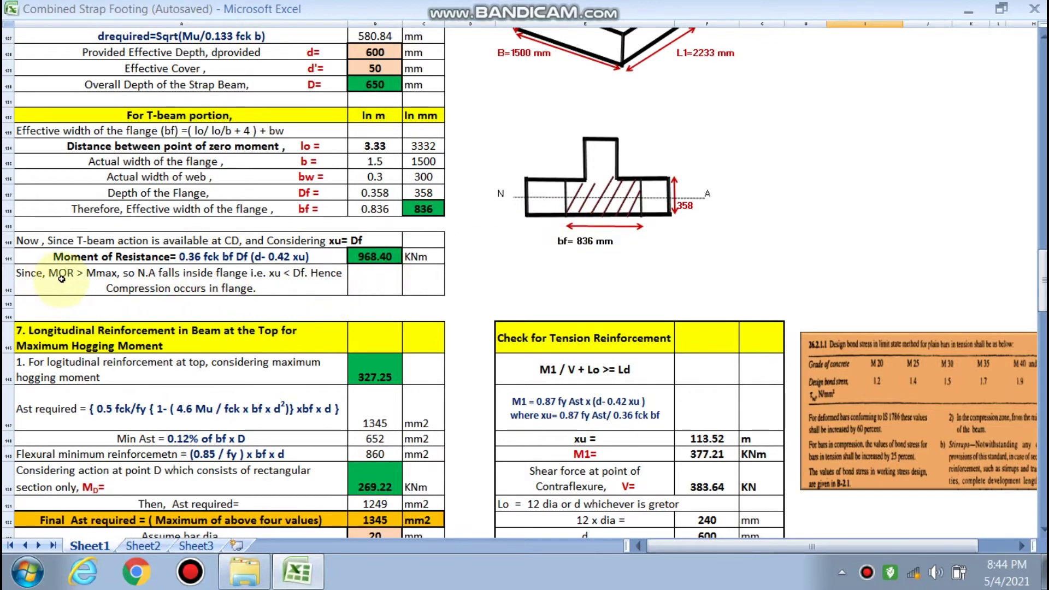
pyautogui.scroll(3, 355, 295)
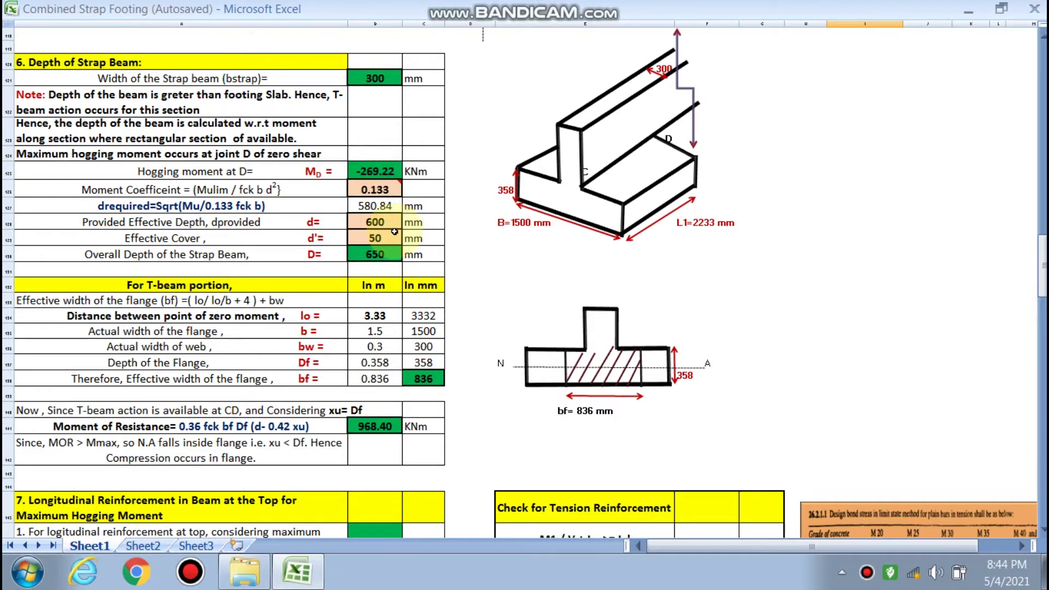
pyautogui.scroll(-3, 391, 240)
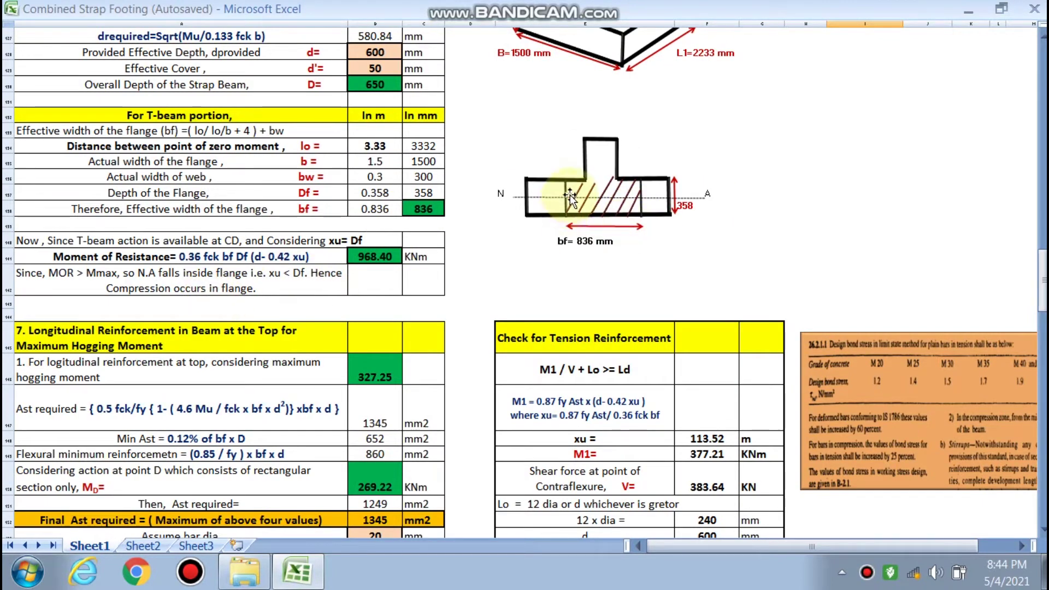
# - Examine the top longitudinal reinforcement for the maximum hogging moment, the bottom reinforcement for sagging, and the tension reinforcement check
pyautogui.scroll(-2, 568, 265)
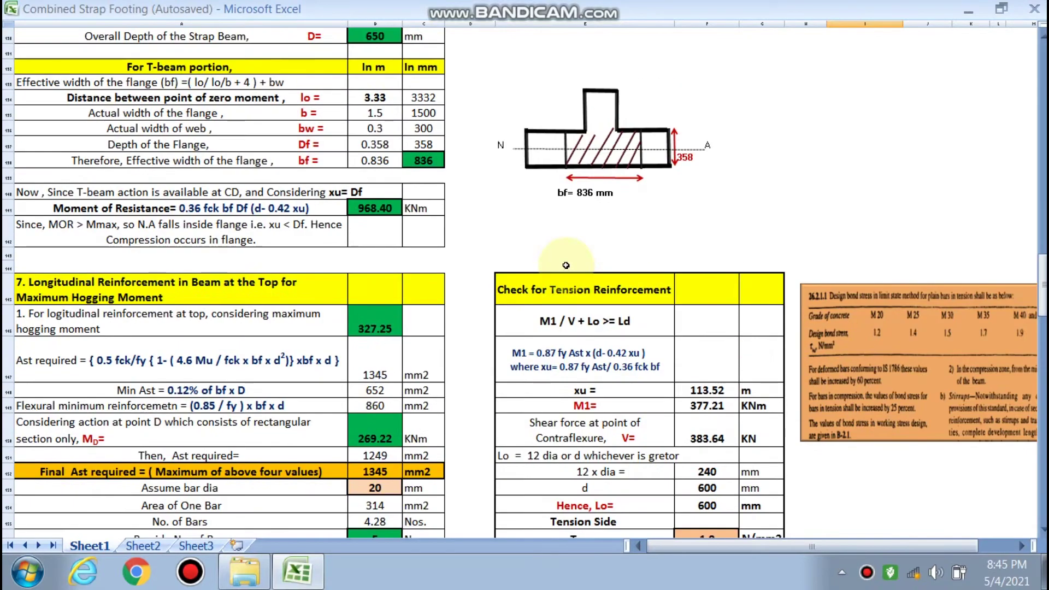
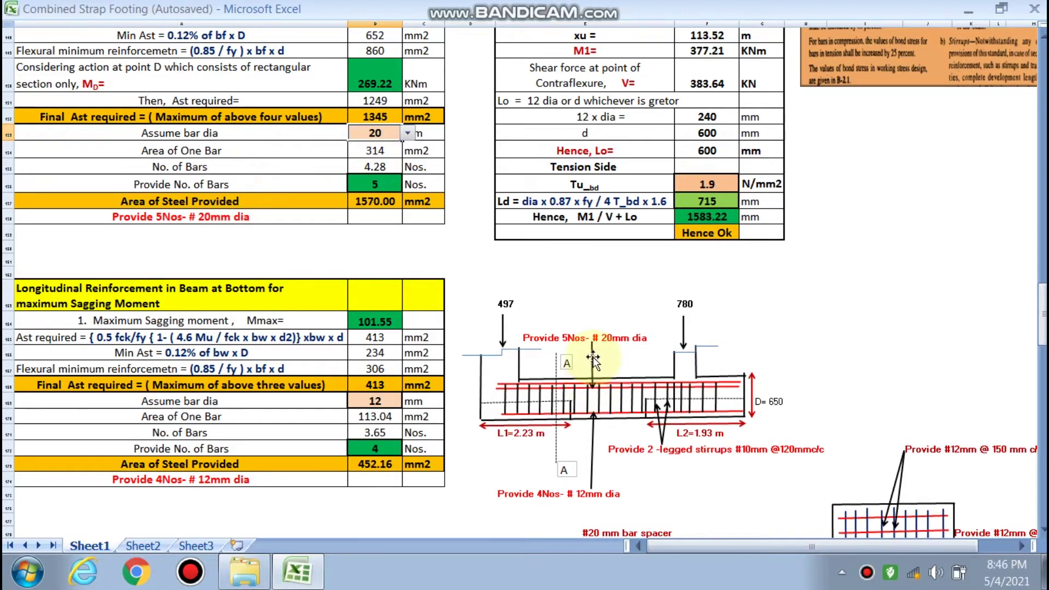
pyautogui.scroll(5, 402, 322)
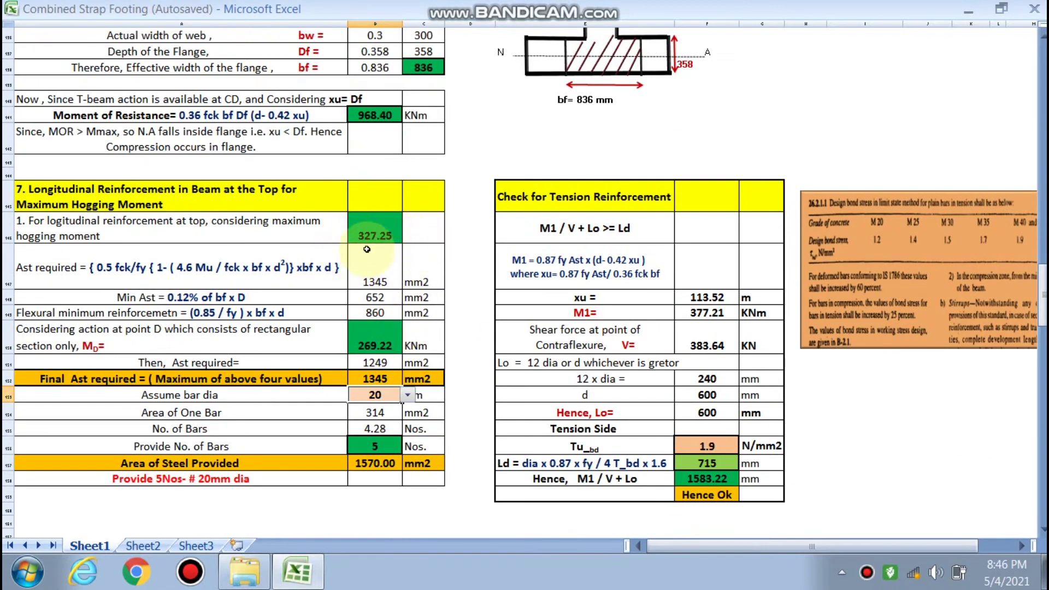
pyautogui.scroll(-3, 423, 245)
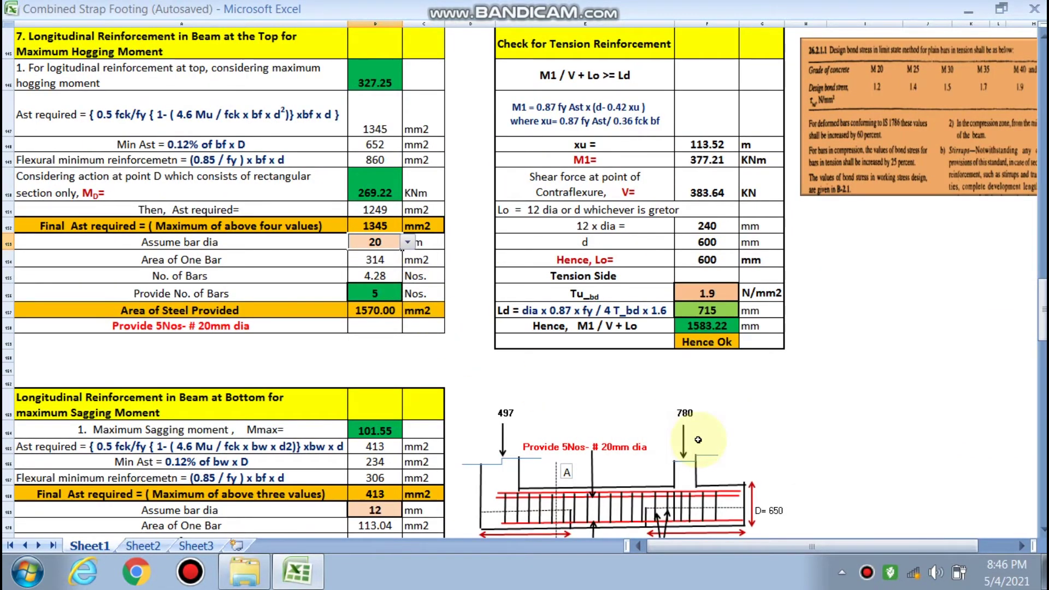
pyautogui.scroll(2, 656, 448)
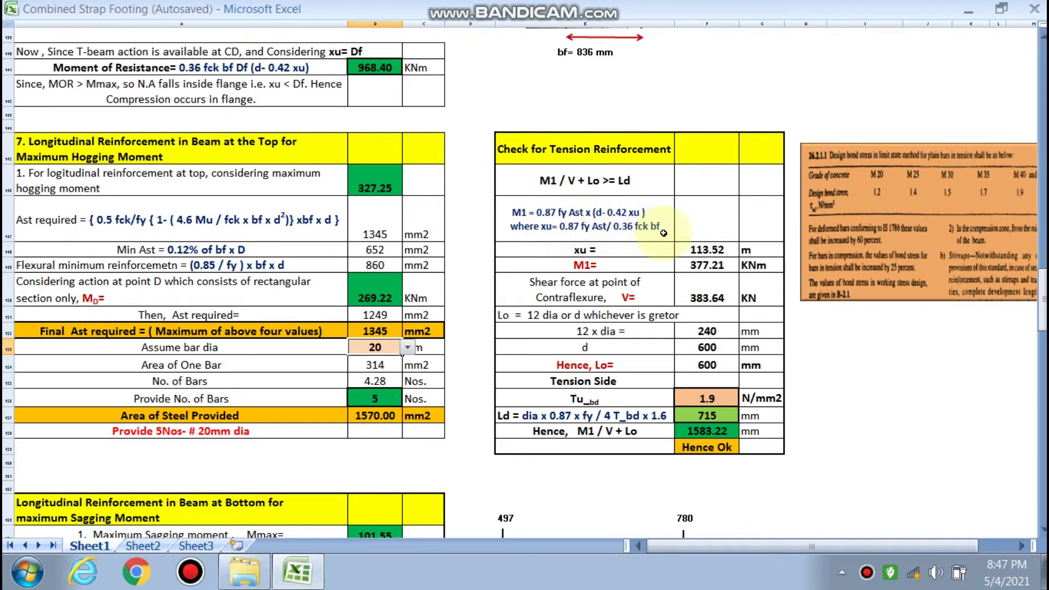
# - Inspect the formula behind the xu value in the tension reinforcement check, leaving it unedited
pyautogui.click(724, 251)
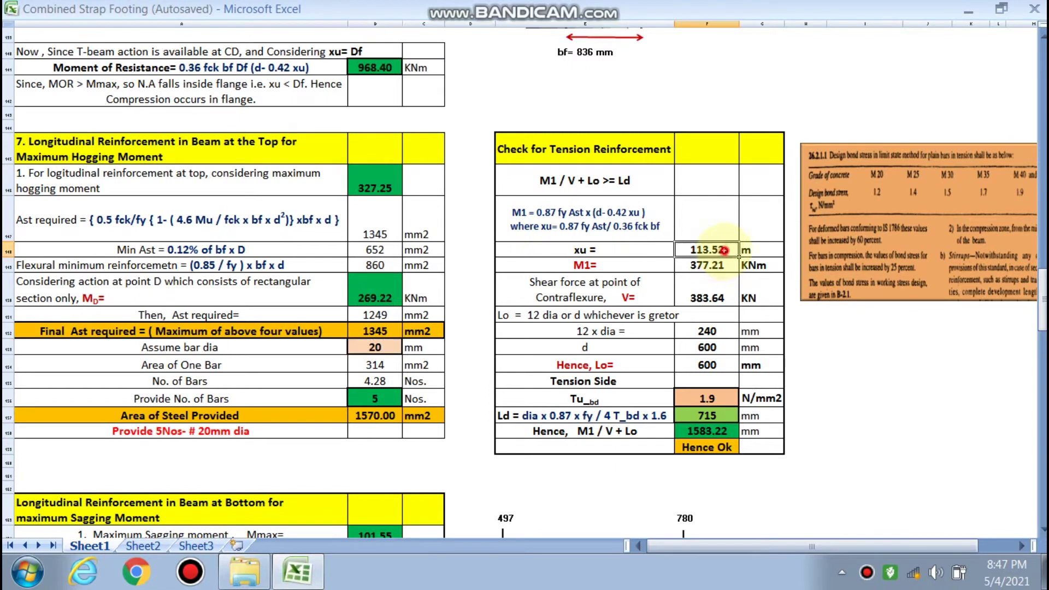
pyautogui.doubleClick(724, 251)
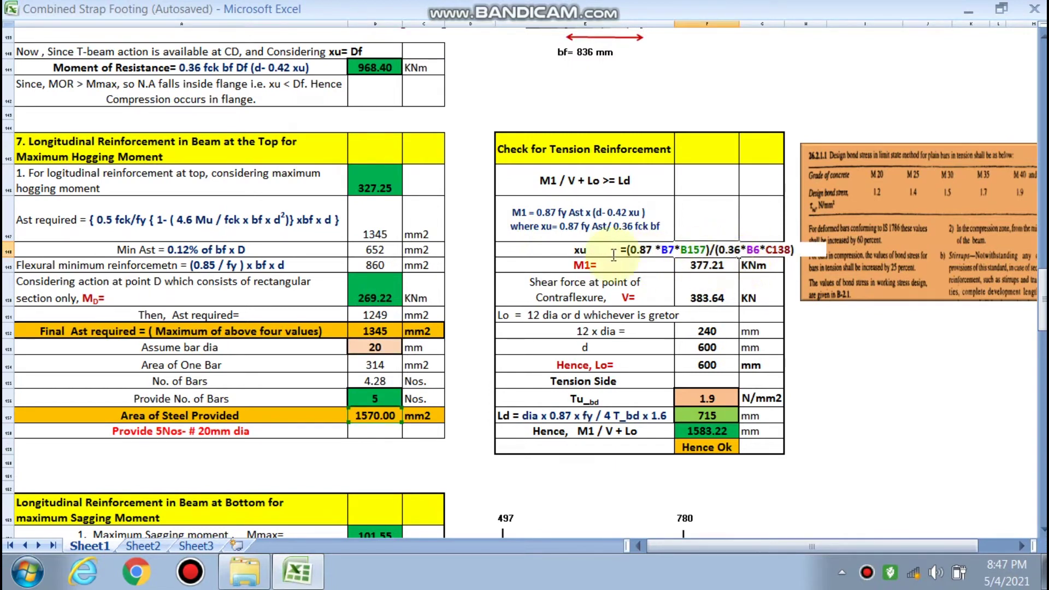
pyautogui.press('Escape')
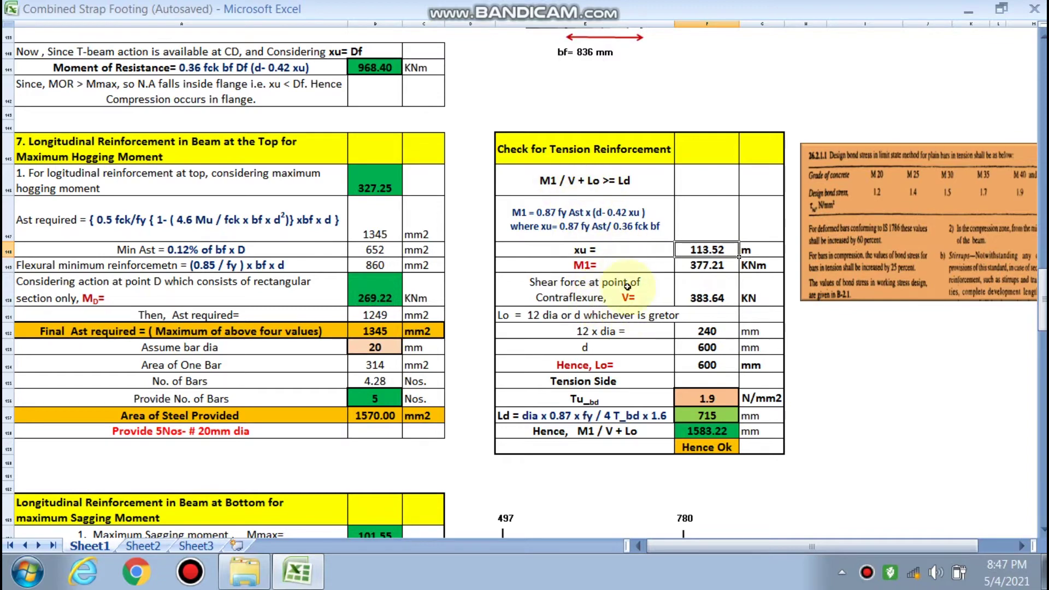
# - Trace the shear force V used in the tension reinforcement check back to the point of contraflexure in the bending moment calculation
pyautogui.click(718, 297)
pyautogui.scroll(2, 565, 328)
pyautogui.click(852, 410)
pyautogui.scroll(1, 579, 368)
pyautogui.scroll(15, 579, 368)
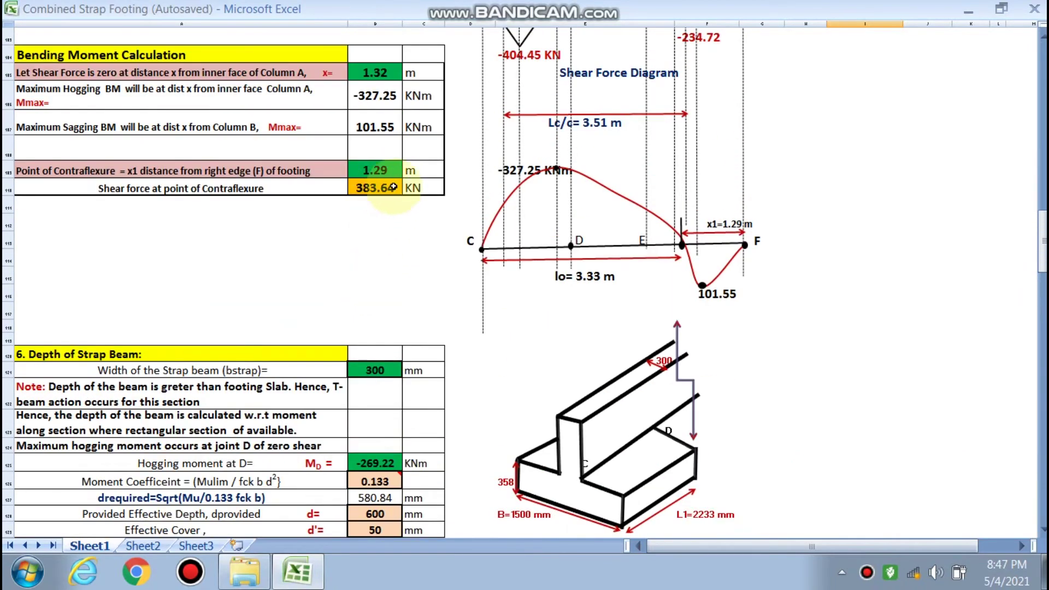
# - Inspect the formula behind the 12 x dia value in the tension reinforcement check, leaving it unedited
pyautogui.scroll(-10, 560, 273)
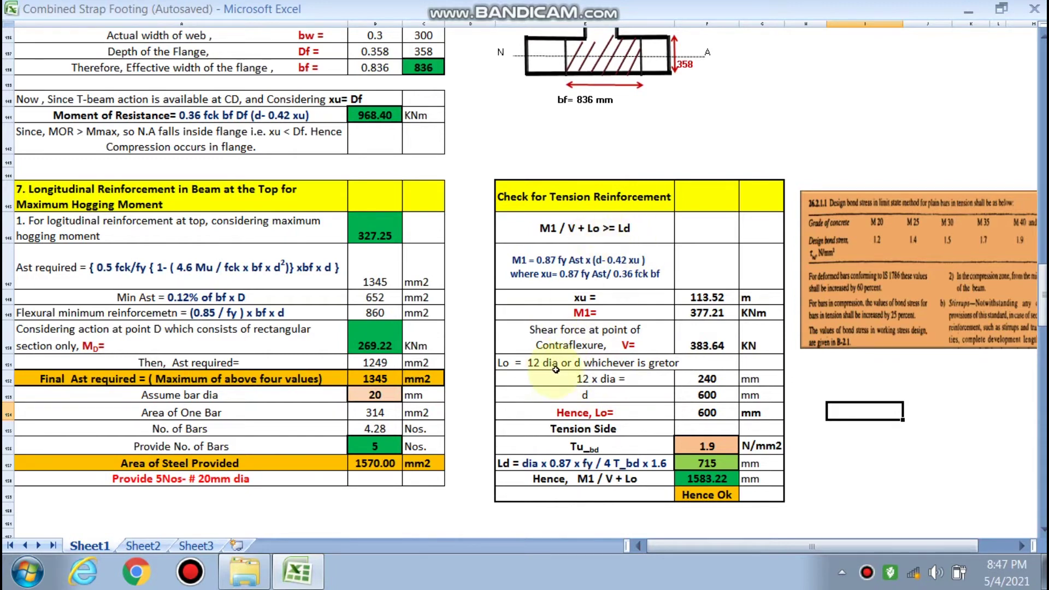
pyautogui.doubleClick(703, 379)
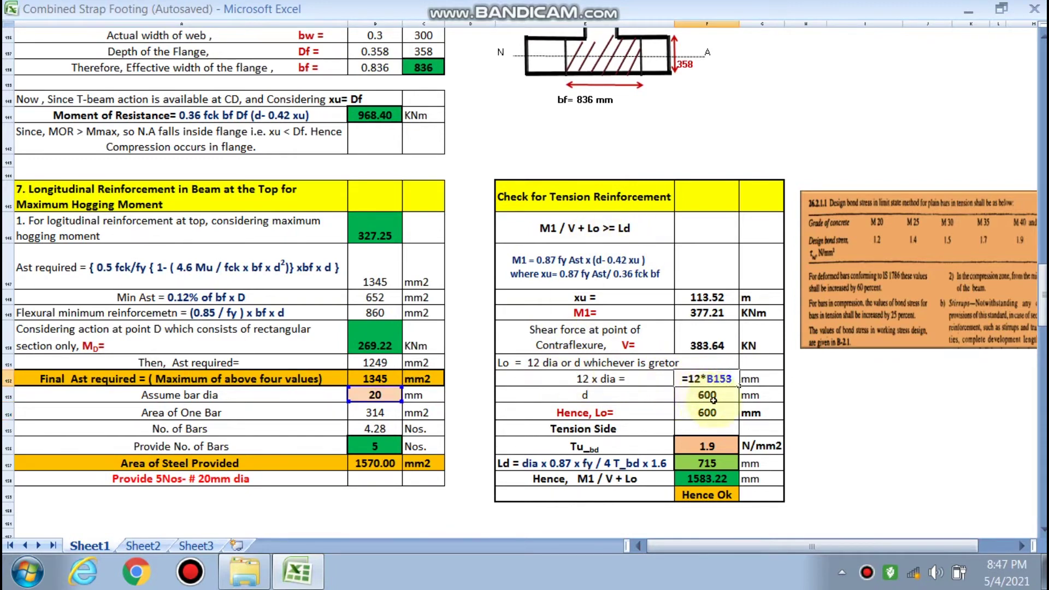
pyautogui.press('Escape')
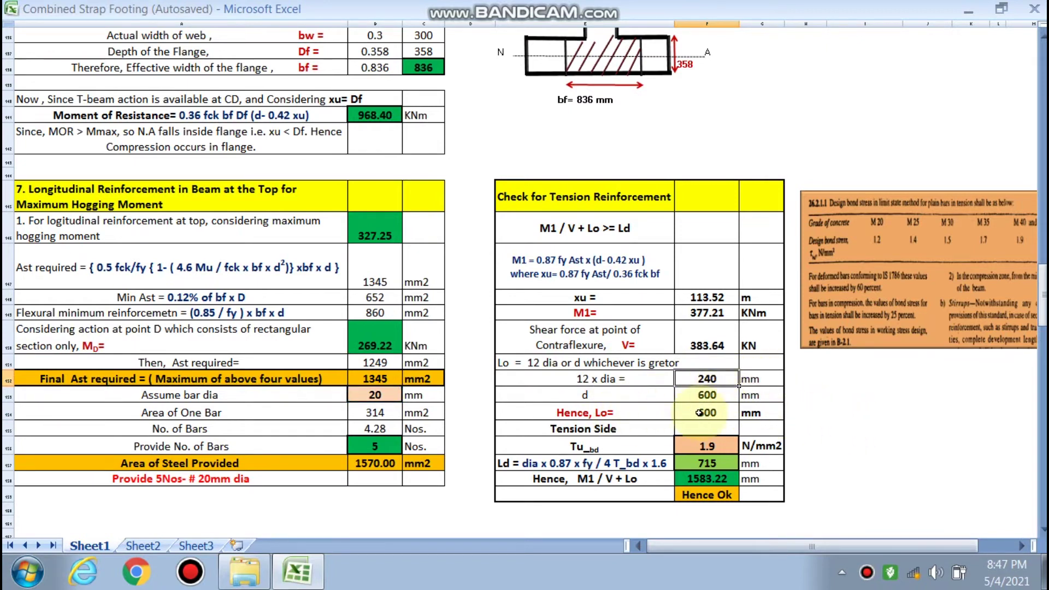
# - Set the design bond stress Tu_bd in the tension reinforcement check to 1.2 N/mm2
pyautogui.press('Down')
pyautogui.press('Down')
pyautogui.press('Down')
pyautogui.press('Down')
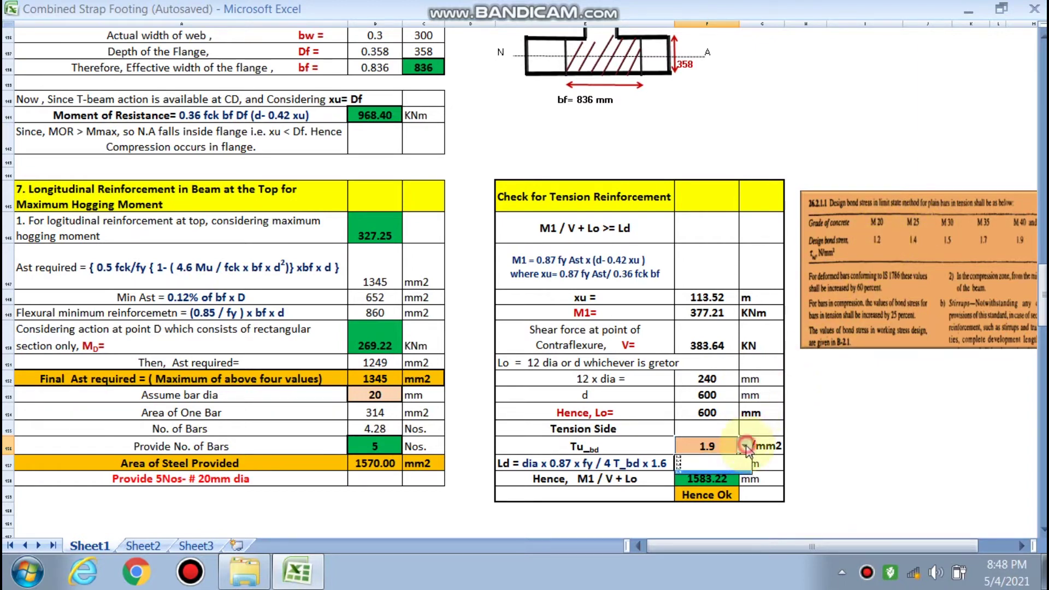
pyautogui.click(927, 462)
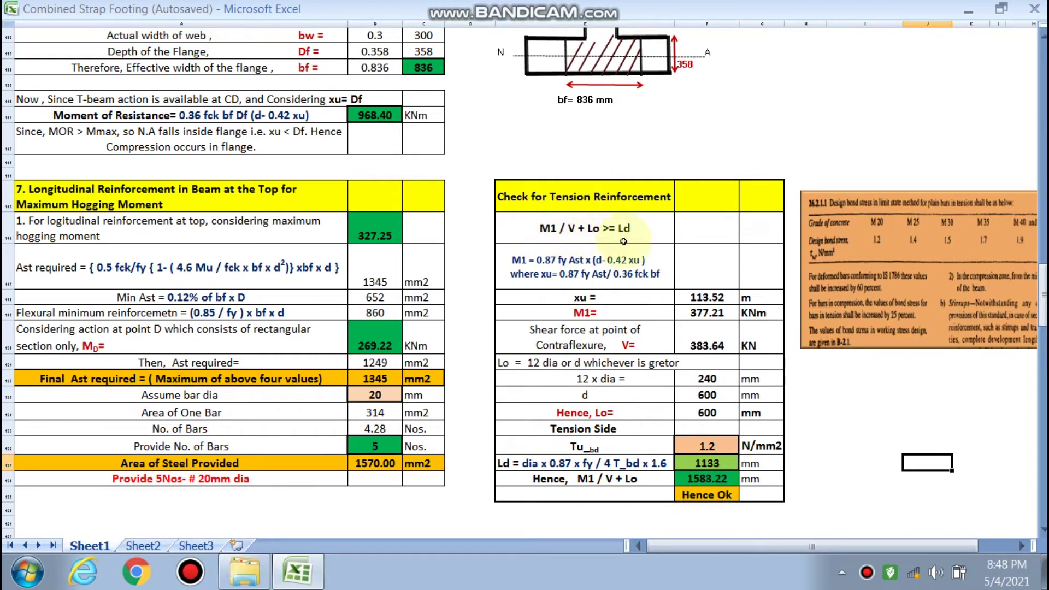
# - Trace the maximum sagging moment used for the bottom longitudinal reinforcement back to the bending moment calculation and diagram
pyautogui.scroll(-3, 481, 433)
pyautogui.click(863, 294)
pyautogui.scroll(-5, 490, 379)
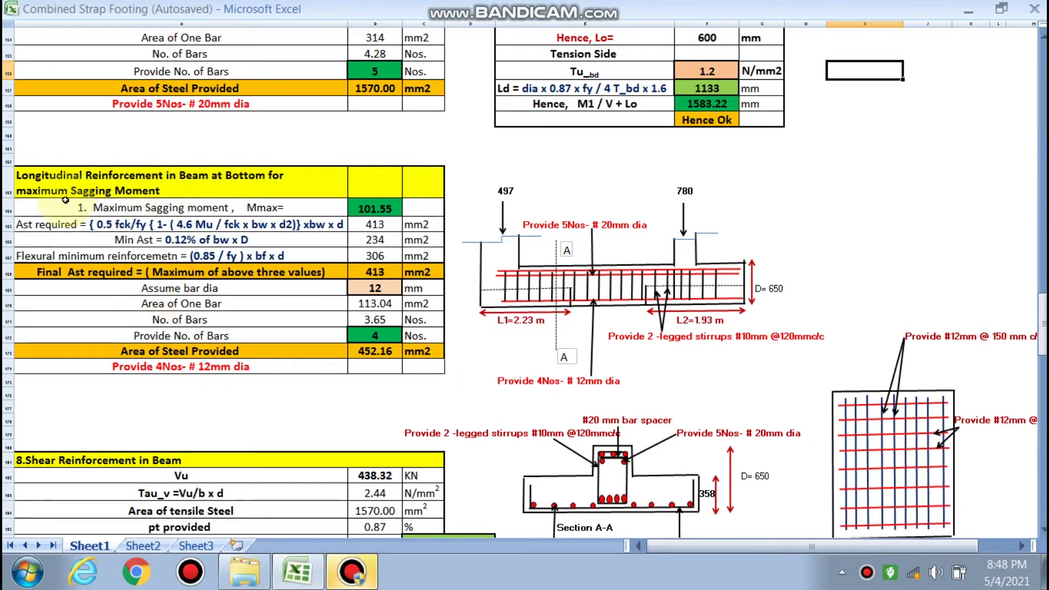
pyautogui.scroll(2, 620, 331)
pyautogui.scroll(15, 619, 332)
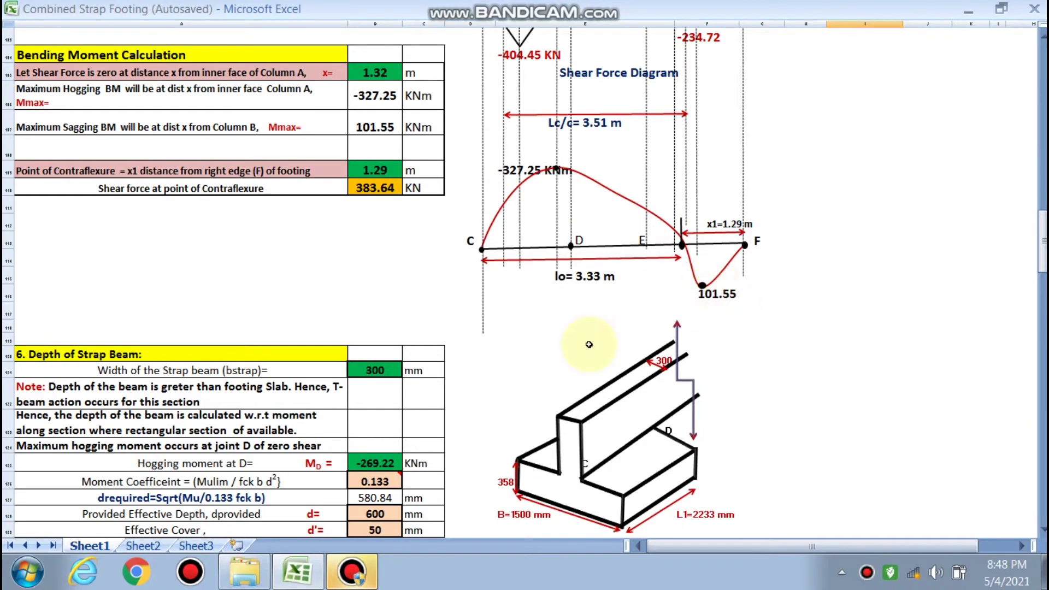
pyautogui.scroll(-12, 568, 374)
pyautogui.scroll(-3, 569, 380)
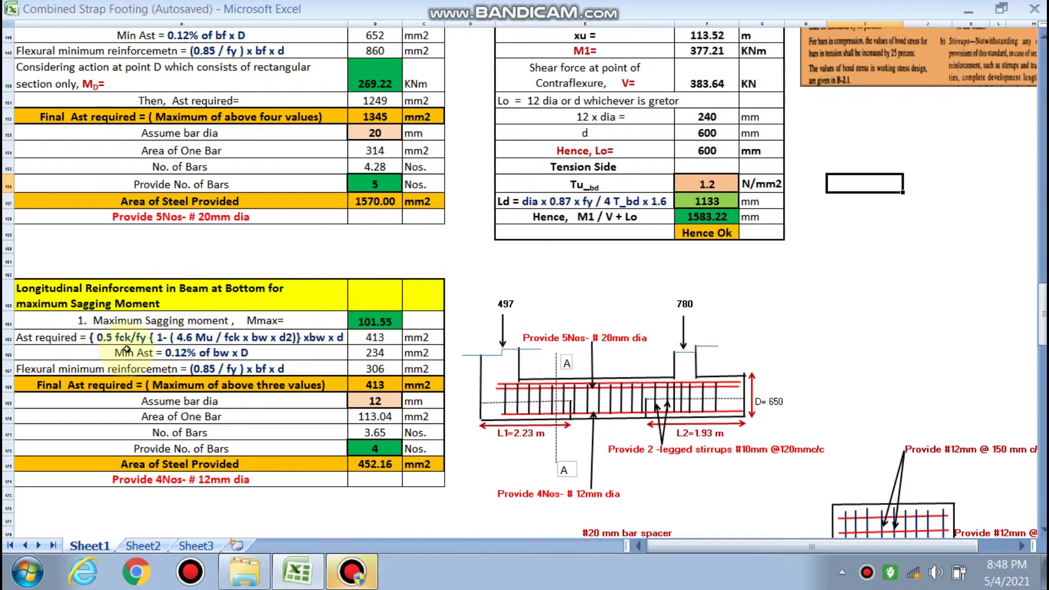
# - Inspect the formula behind the Ast required for the maximum sagging moment, leaving it unedited
pyautogui.click(375, 337)
pyautogui.doubleClick(375, 338)
pyautogui.press('Escape')
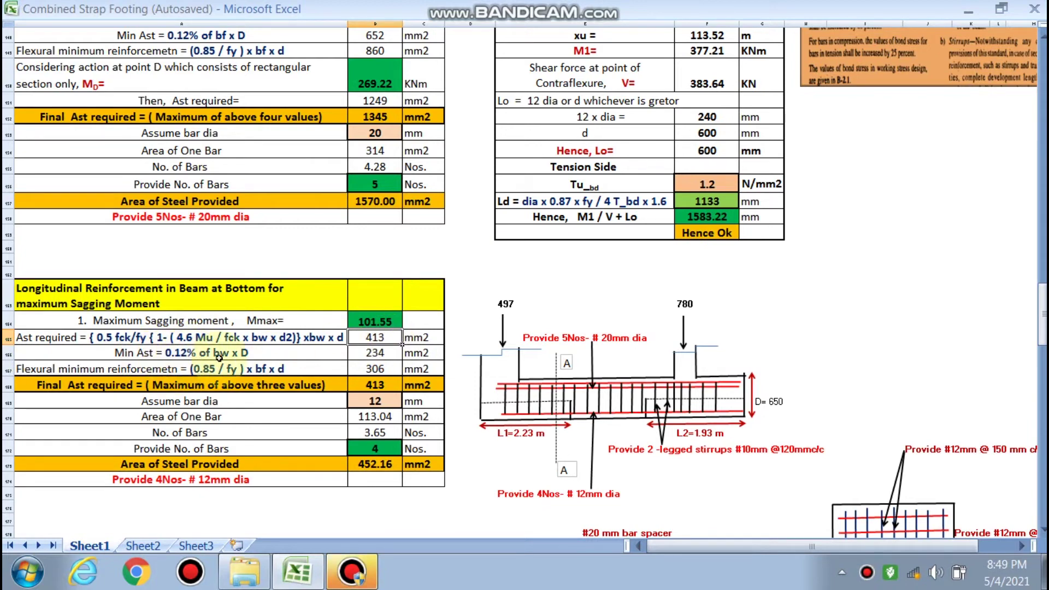
# - Compare the bottom reinforcement's minimum steel terms with the T-beam section, including the flexural minimum reinforcement
pyautogui.scroll(9, 612, 339)
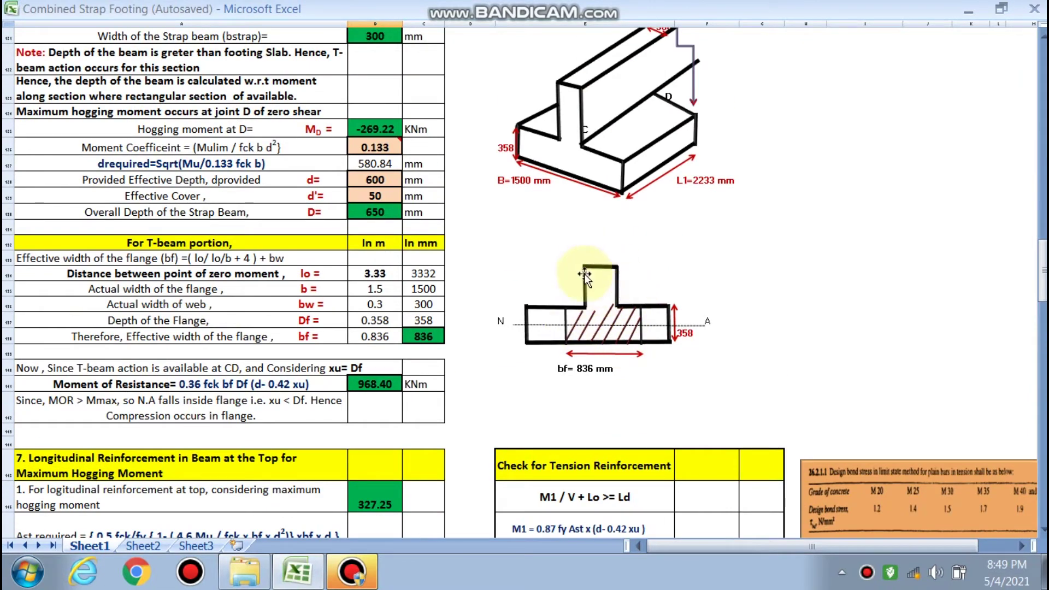
pyautogui.scroll(-3, 498, 346)
pyautogui.scroll(-9, 498, 346)
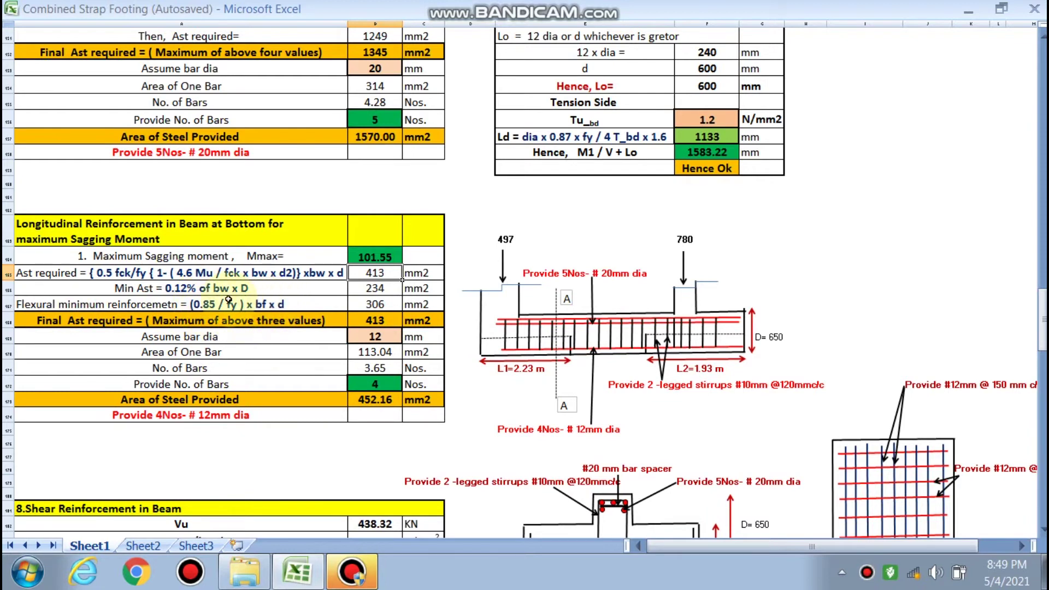
pyautogui.click(371, 307)
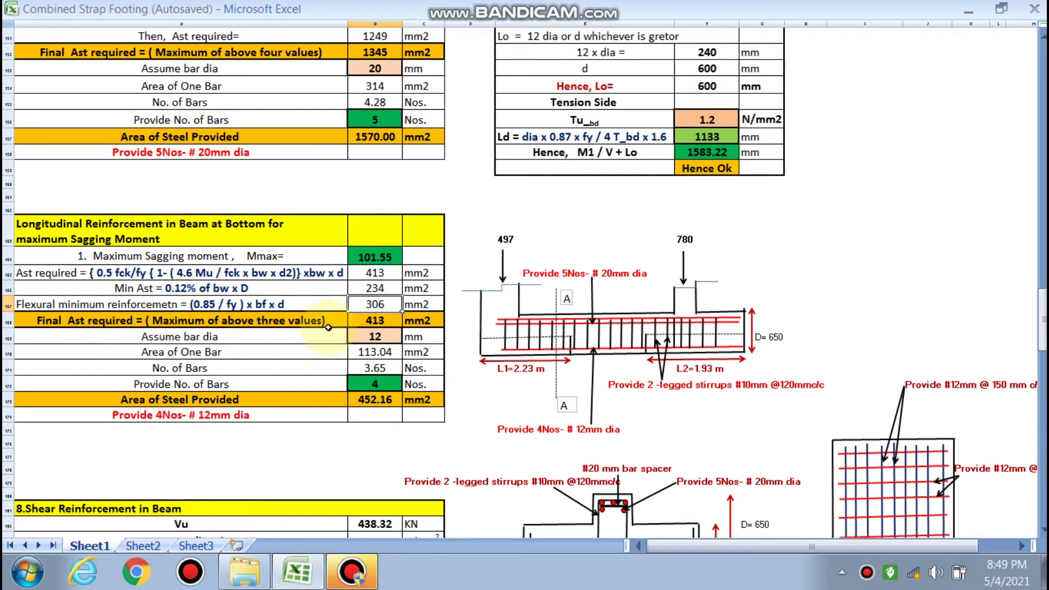
# - Try a 10 mm bar diameter for the bottom longitudinal reinforcement and restore it to 12 mm
pyautogui.click(376, 335)
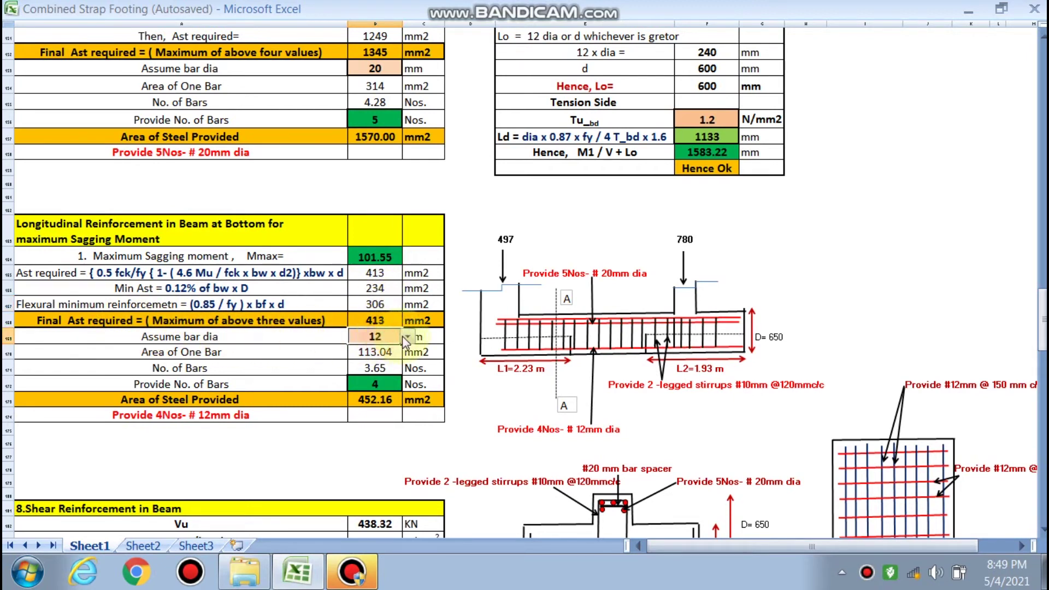
pyautogui.click(407, 336)
pyautogui.click(367, 351)
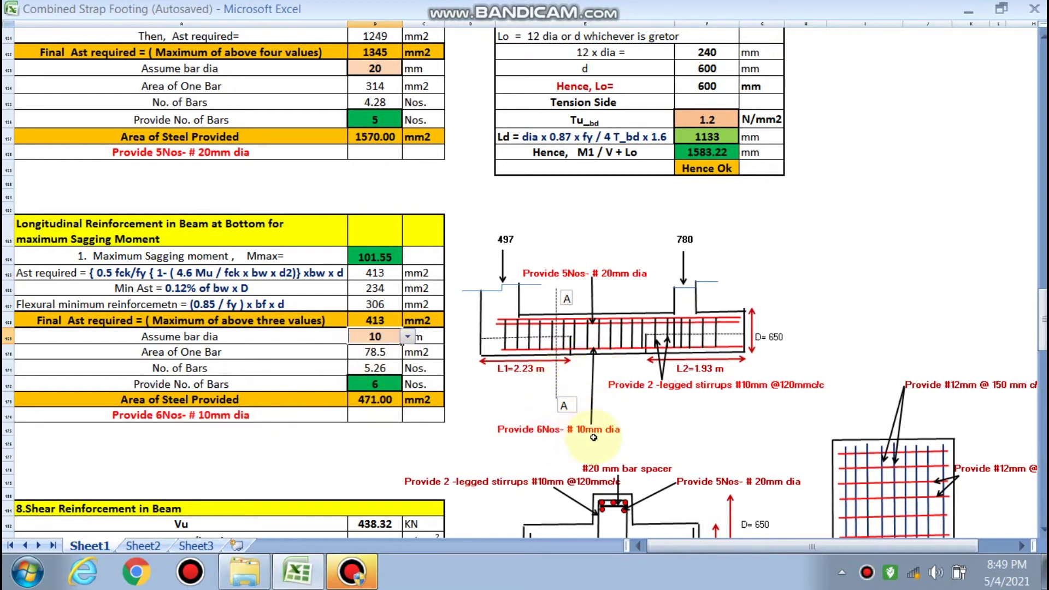
pyautogui.click(407, 339)
pyautogui.click(365, 360)
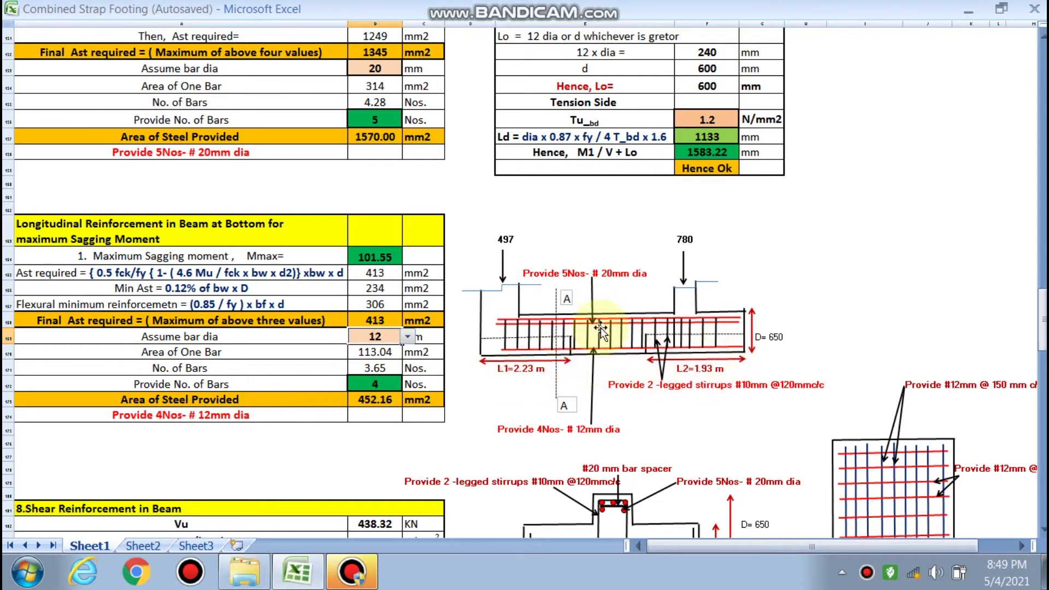
# - Examine the strap beam elevation and Section A-A reinforcement drawings down to the shear reinforcement calculation
pyautogui.scroll(-2, 620, 349)
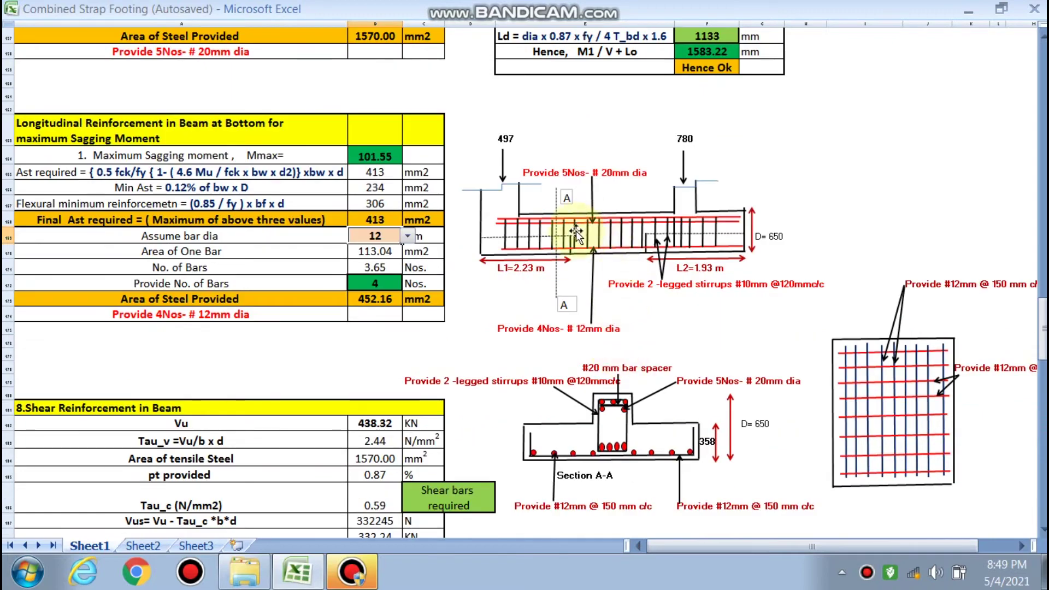
pyautogui.scroll(-2, 487, 319)
pyautogui.scroll(-1, 486, 319)
pyautogui.scroll(2, 484, 319)
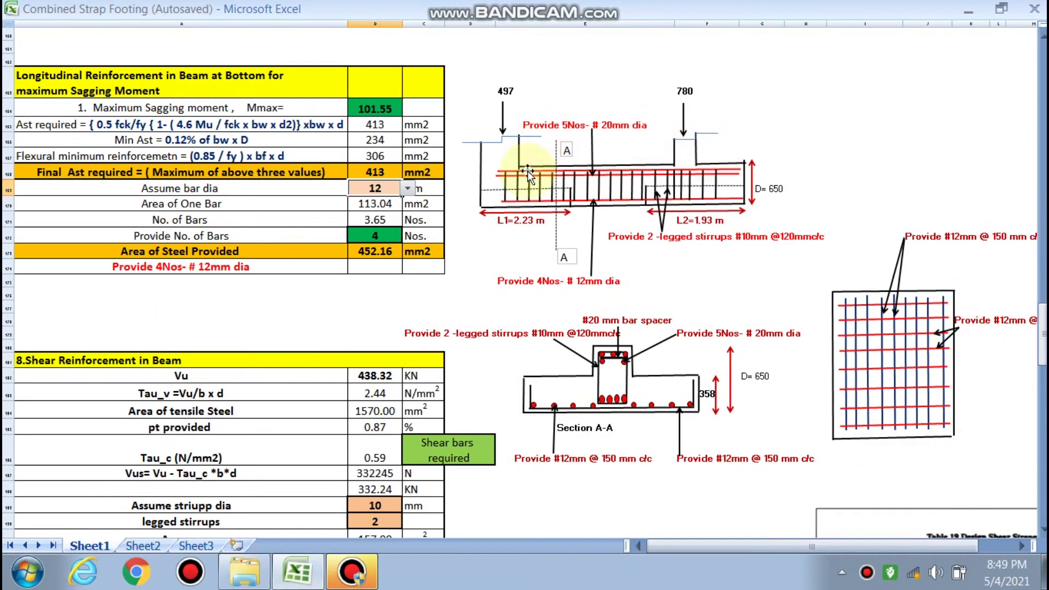
pyautogui.scroll(-2, 458, 431)
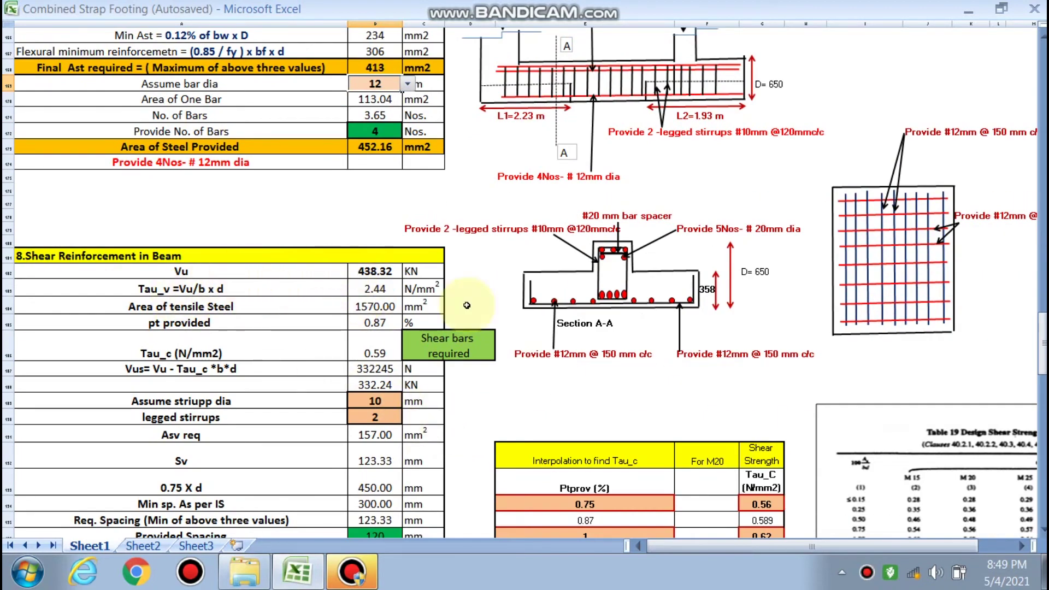
# - Trace the shear force Vu used in the shear reinforcement calculation back to the peak on the shear force diagram
pyautogui.scroll(3, 539, 328)
pyautogui.scroll(10, 542, 389)
pyautogui.scroll(13, 543, 389)
pyautogui.scroll(3, 659, 322)
pyautogui.scroll(-3, 677, 78)
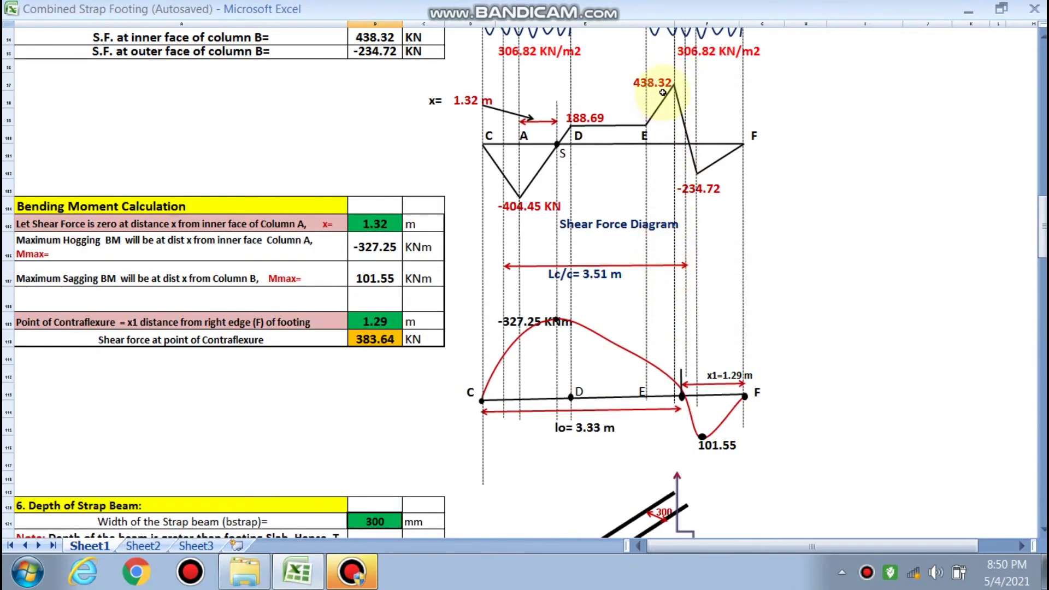
pyautogui.scroll(-15, 397, 328)
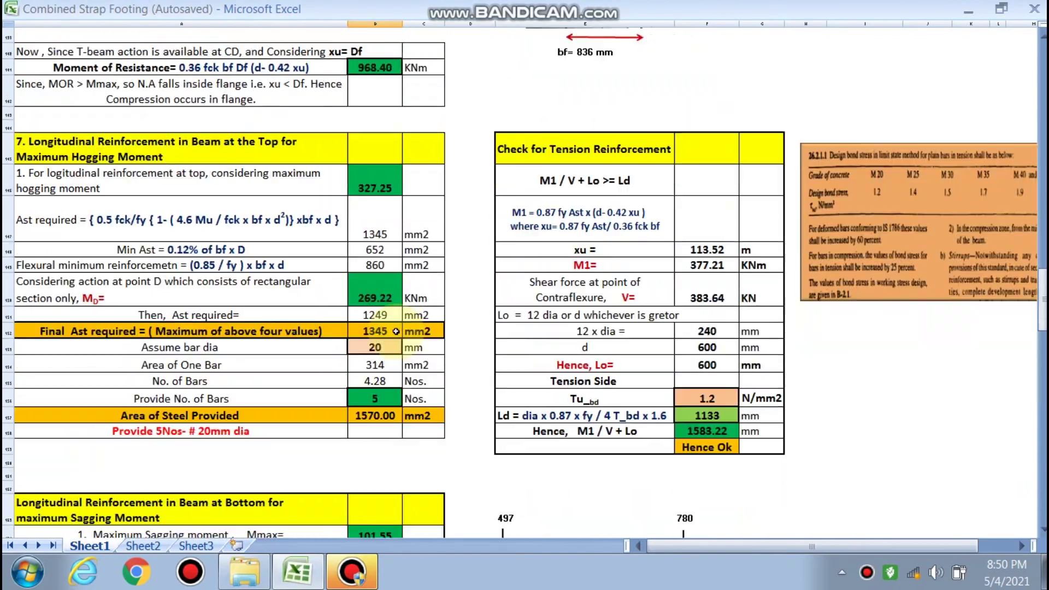
pyautogui.scroll(-11, 395, 332)
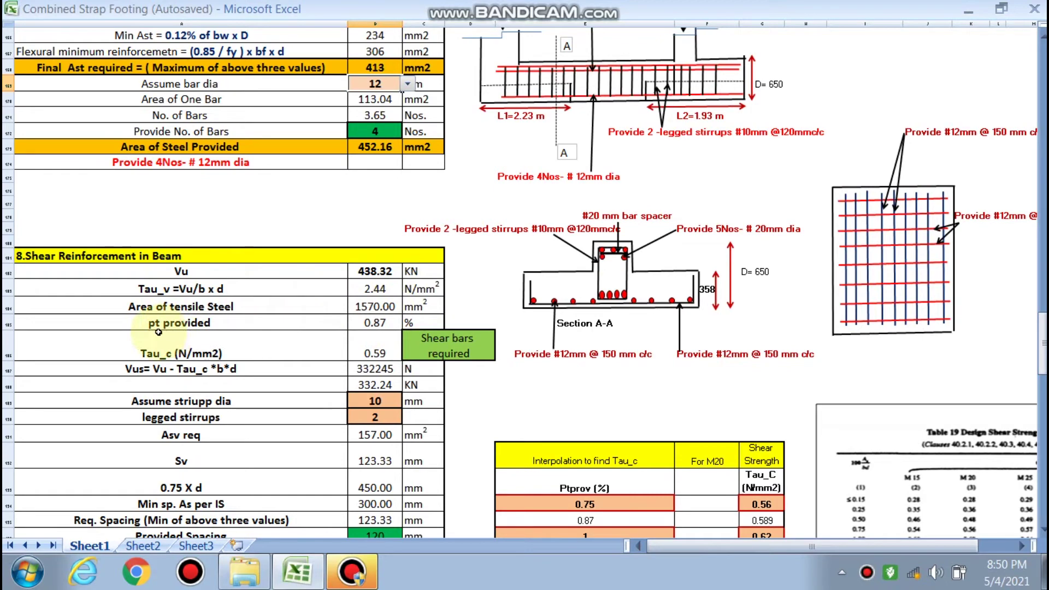
# - Check the available Ptprov (%) choices in the Tau_c interpolation table, keeping 0.75 for the lower value
pyautogui.scroll(-2, 432, 371)
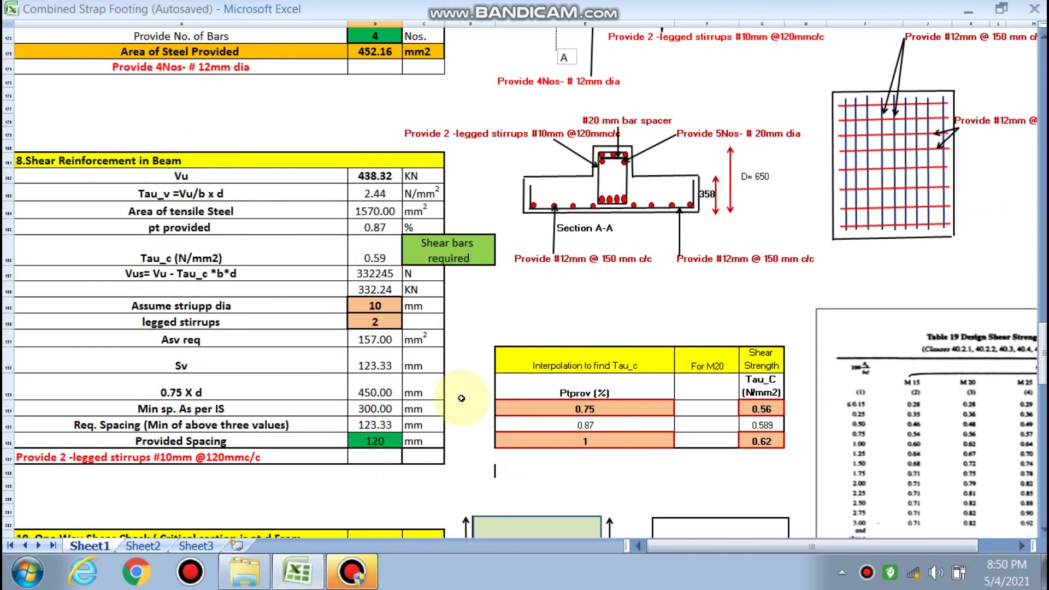
pyautogui.scroll(-1, 627, 422)
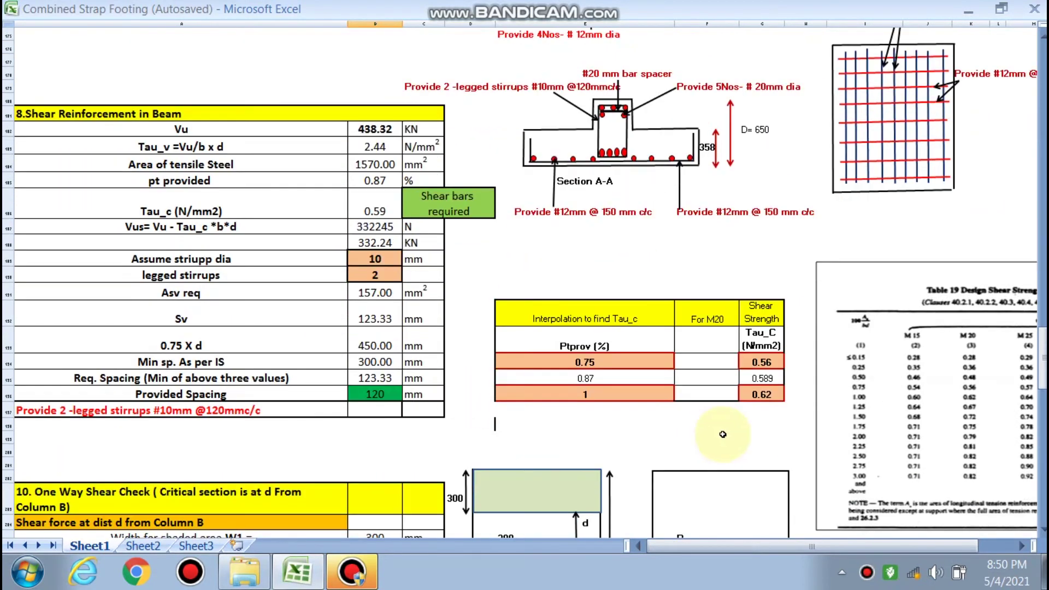
pyautogui.click(619, 362)
pyautogui.click(680, 362)
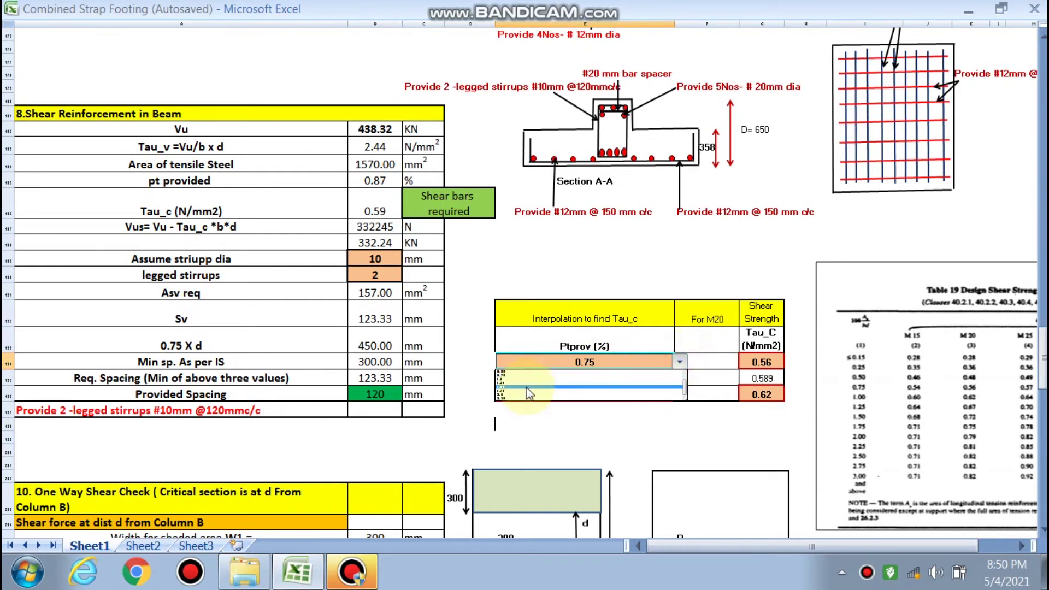
pyautogui.click(522, 402)
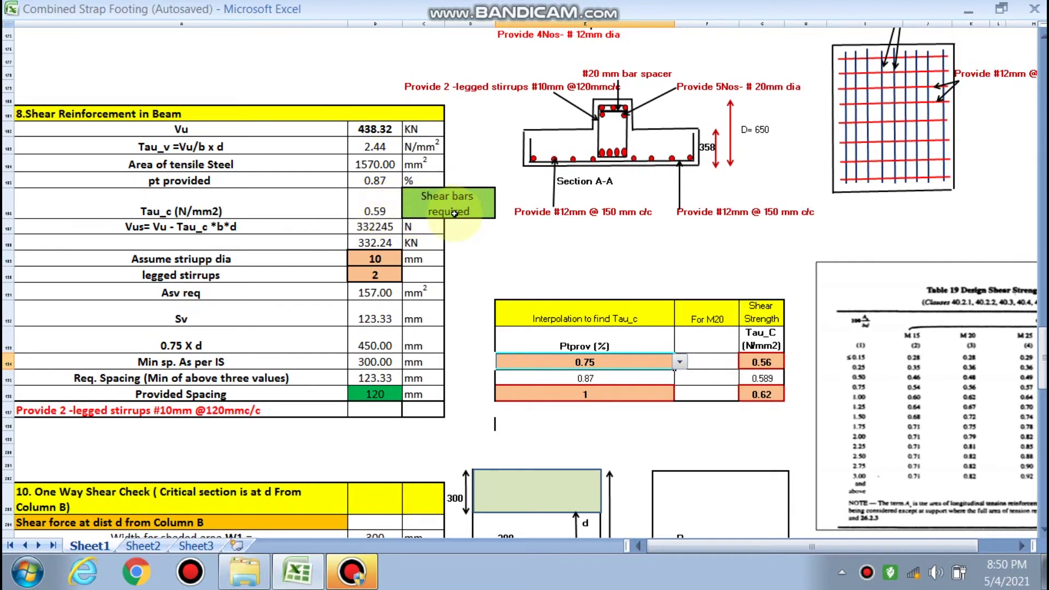
# - Try an 8 mm stirrup diameter in the shear reinforcement calculation and restore it to 10 mm
pyautogui.click(396, 256)
pyautogui.click(408, 259)
pyautogui.click(364, 276)
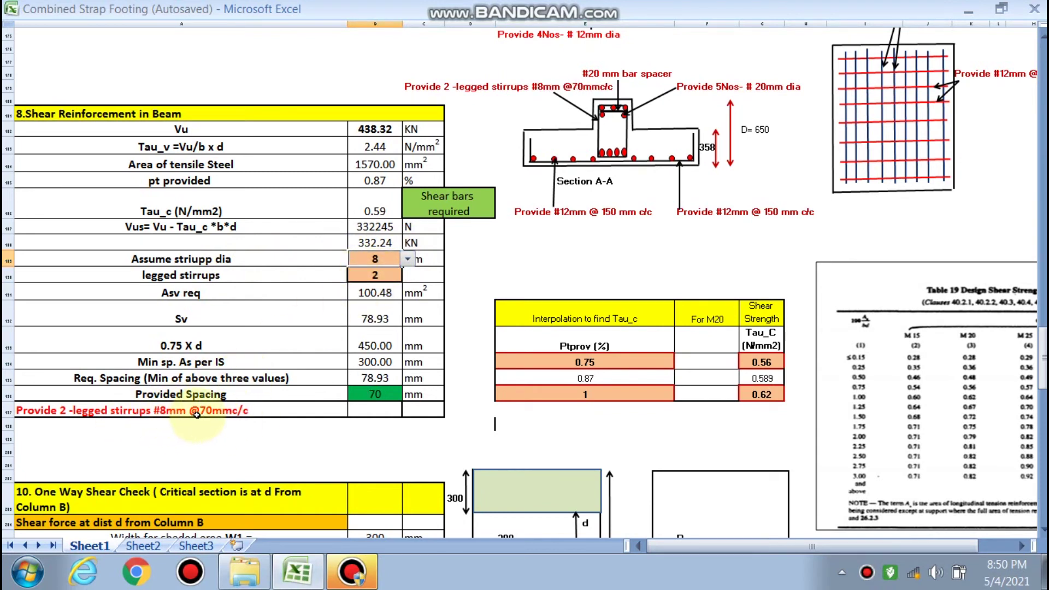
pyautogui.click(408, 259)
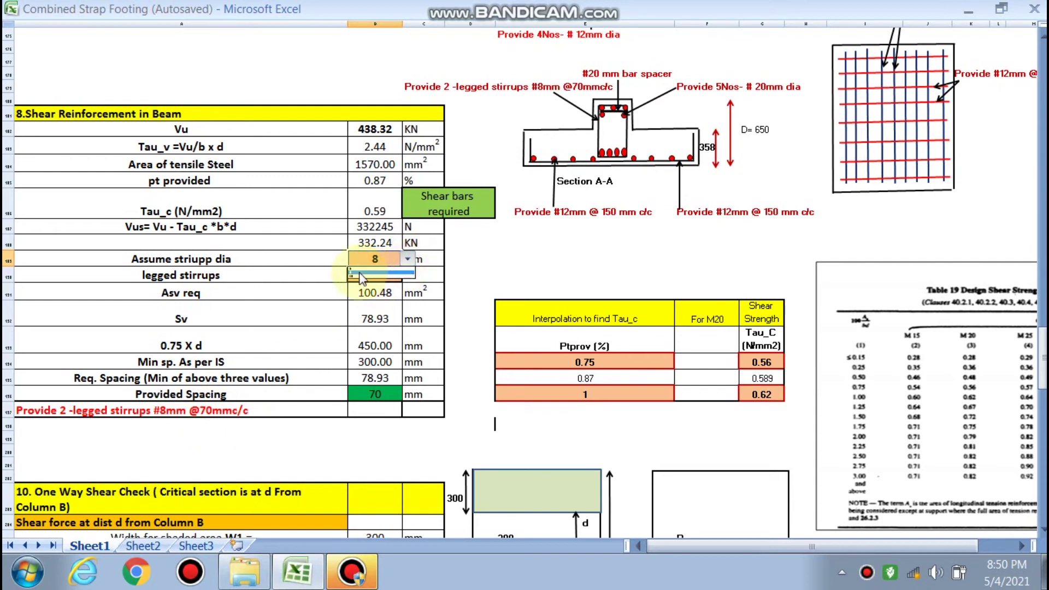
pyautogui.click(357, 277)
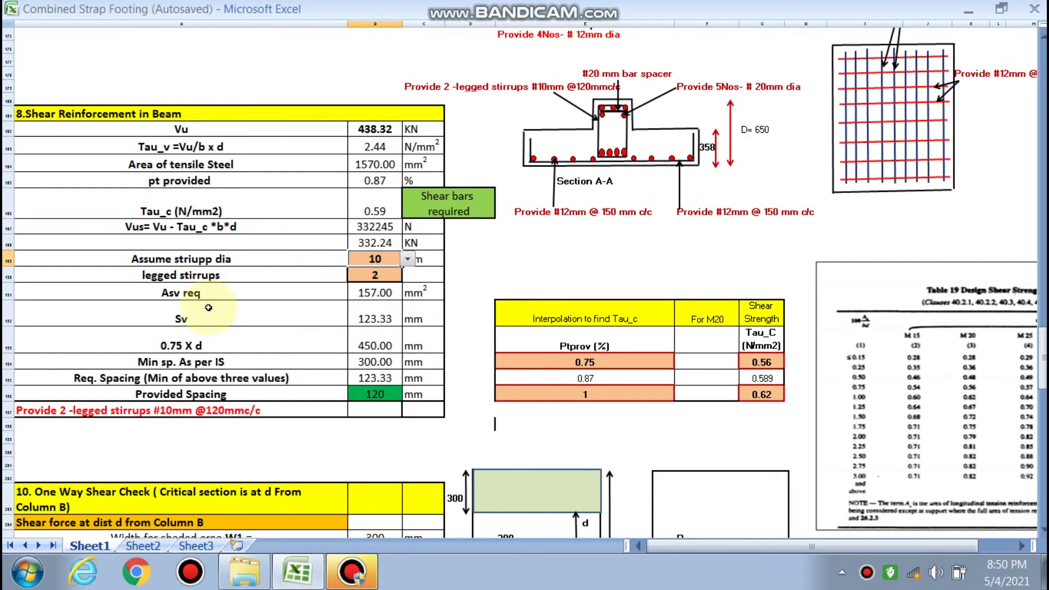
# - Set the legged stirrups to 4 and inspect the formulas behind Asv req and Sv without editing them
pyautogui.click(377, 275)
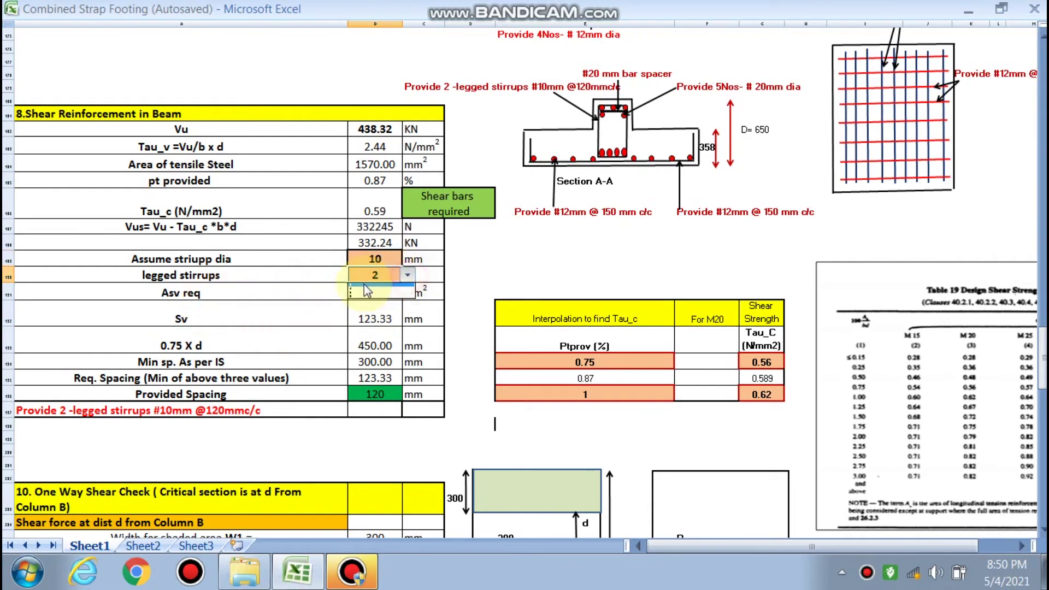
pyautogui.click(362, 289)
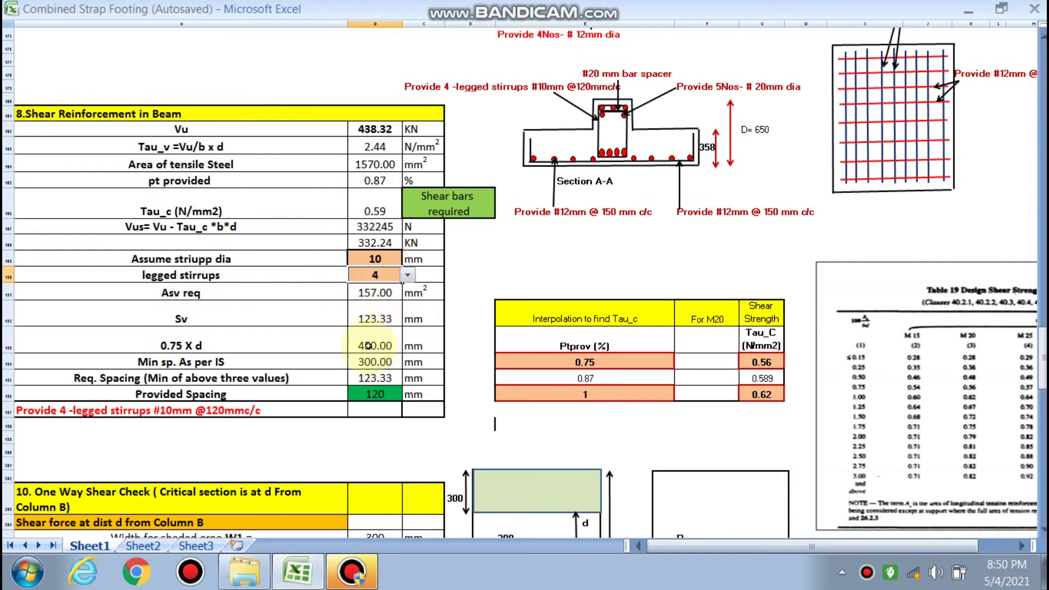
pyautogui.doubleClick(376, 293)
pyautogui.doubleClick(370, 318)
pyautogui.press('Escape')
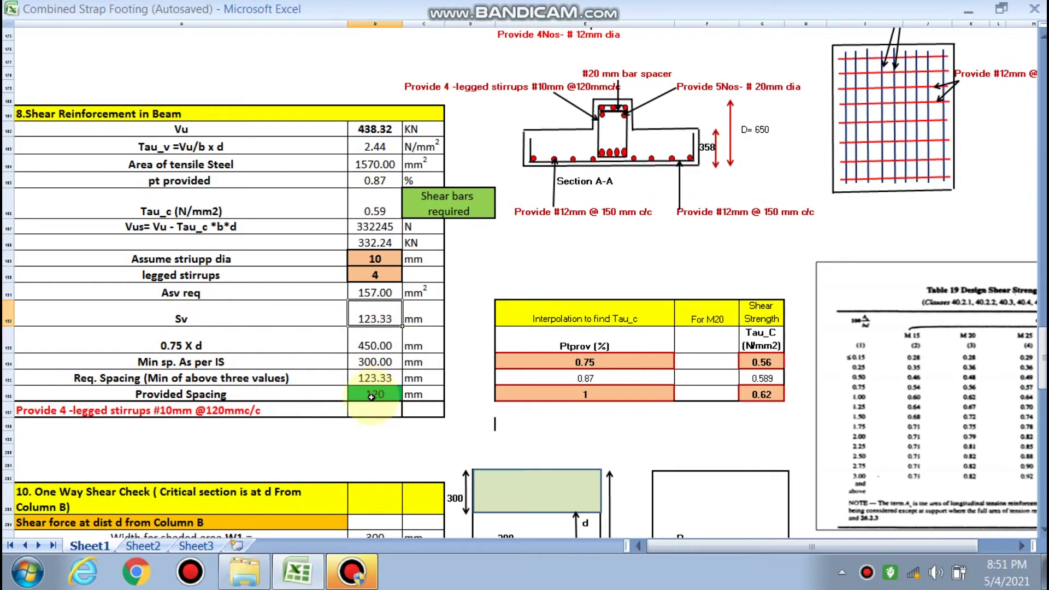
# - Check the stirrup callouts in the beam drawings against the shear reinforcement note, and review the one-way shear check
pyautogui.click(335, 437)
pyautogui.scroll(-3, 333, 445)
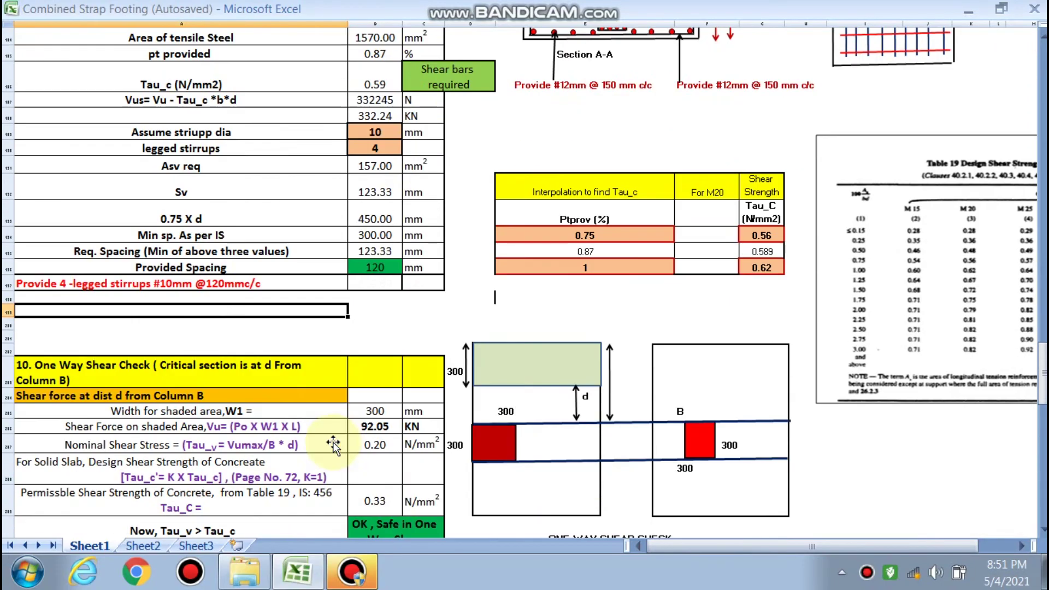
pyautogui.scroll(8, 337, 431)
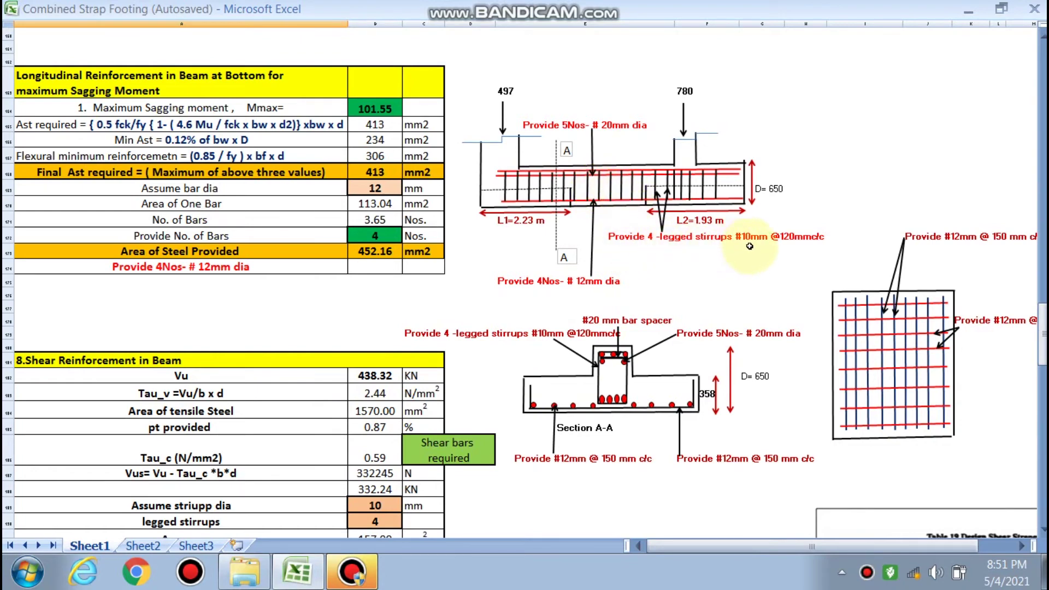
pyautogui.scroll(-5, 401, 284)
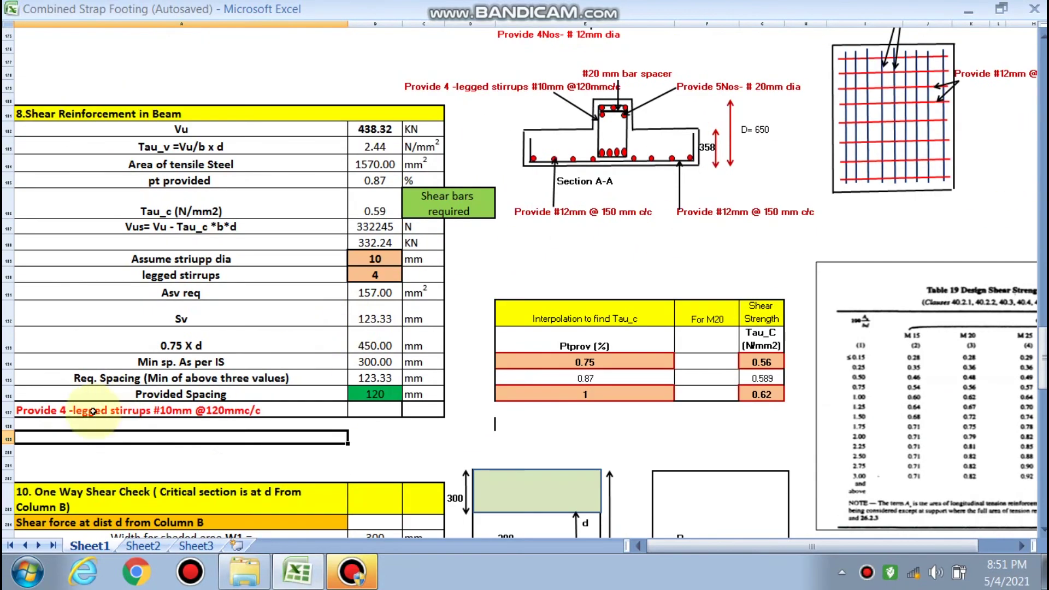
pyautogui.scroll(-5, 241, 417)
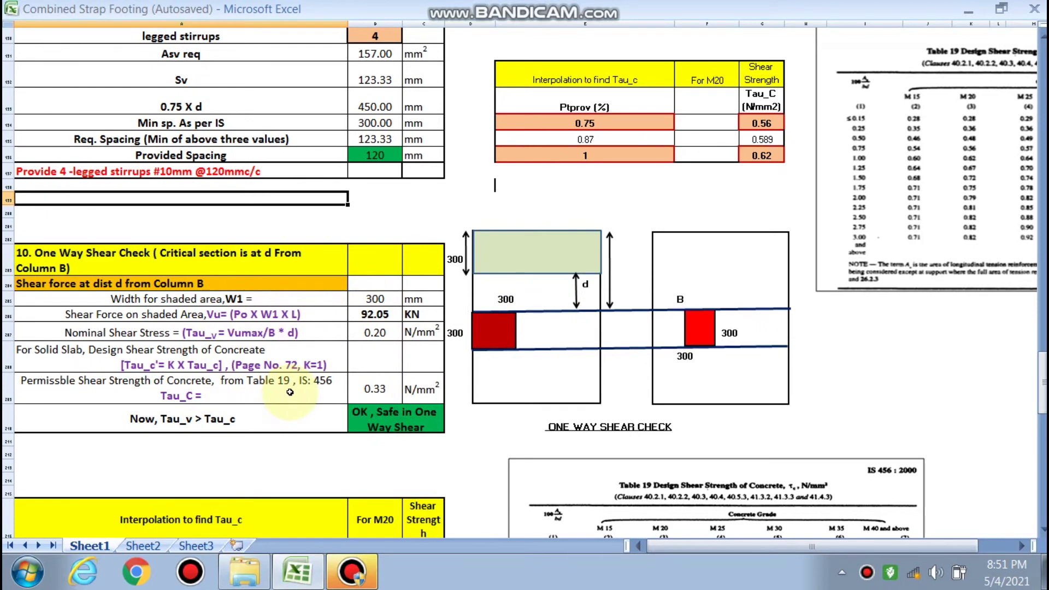
# - Review the one-way shear check, its Tau_c interpolation, the punching shear checks for both columns and the column bearing stress check
pyautogui.scroll(-1, 289, 392)
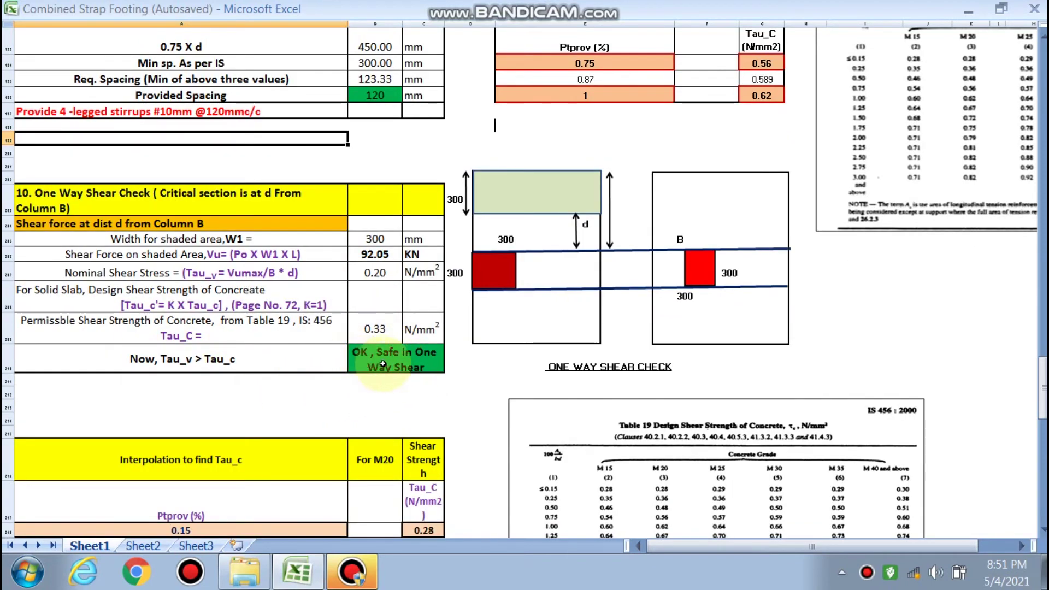
pyautogui.scroll(-6, 382, 377)
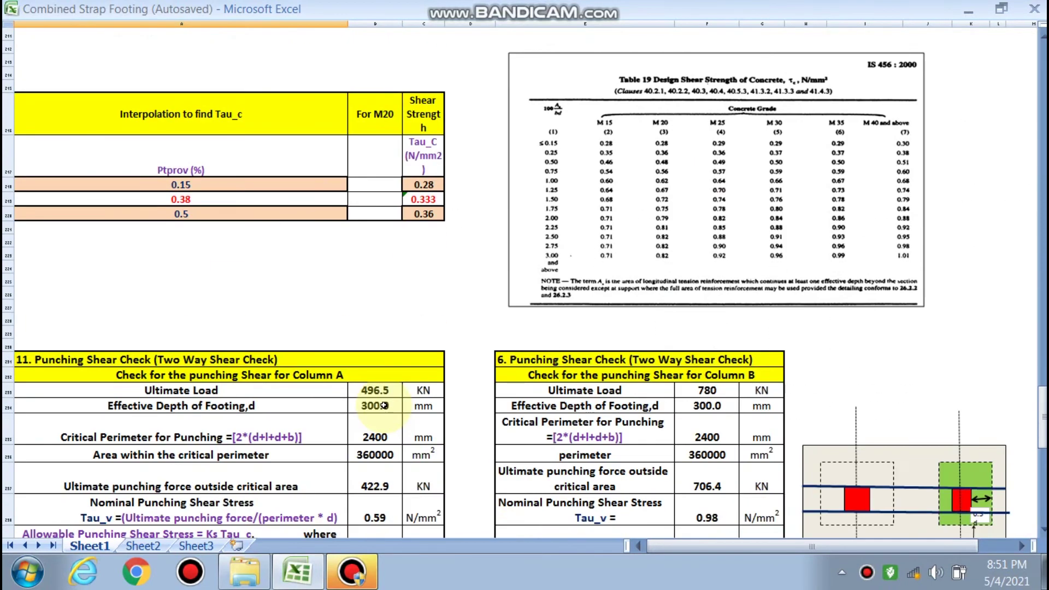
pyautogui.scroll(2, 372, 401)
pyautogui.scroll(-6, 264, 337)
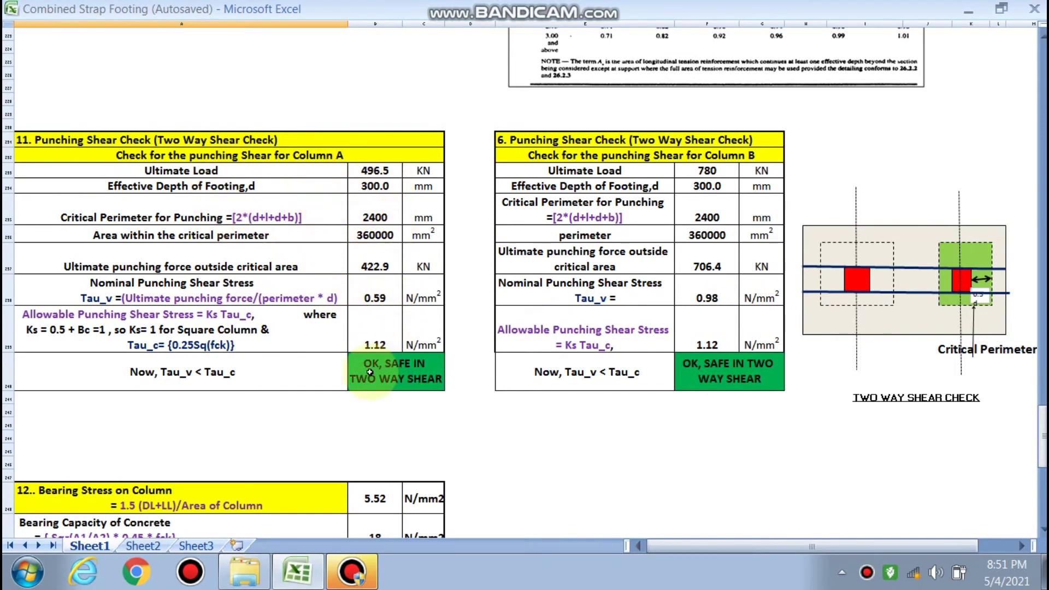
pyautogui.scroll(-4, 370, 415)
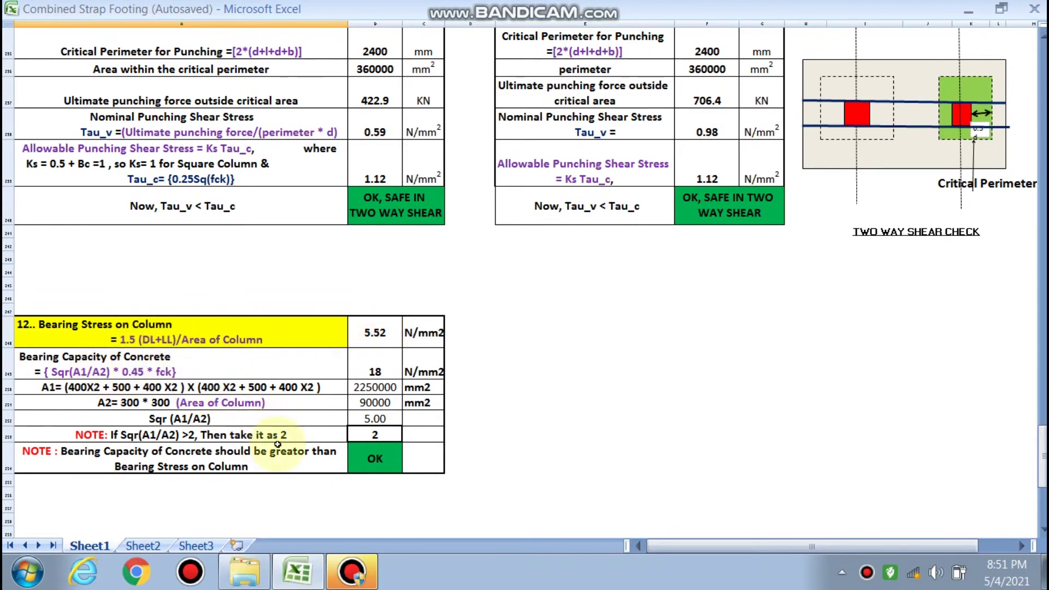
# - Try an effective footing depth of 120 mm in the footing depth calculation and check its effect on the one-way shear check
pyautogui.scroll(10, 637, 404)
pyautogui.scroll(15, 479, 368)
pyautogui.scroll(8, 479, 368)
pyautogui.scroll(12, 479, 368)
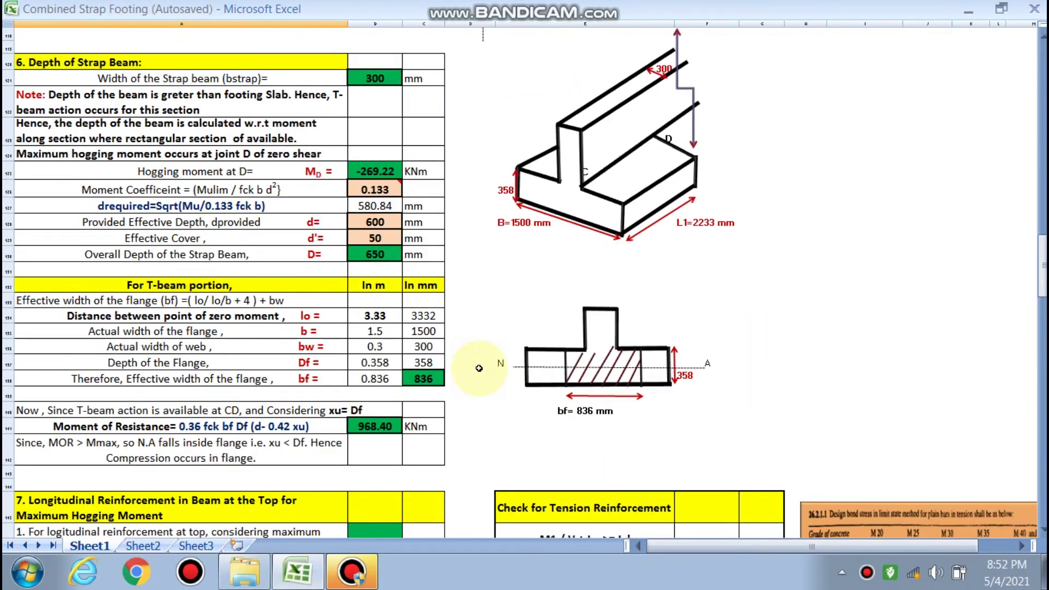
pyautogui.scroll(12, 479, 368)
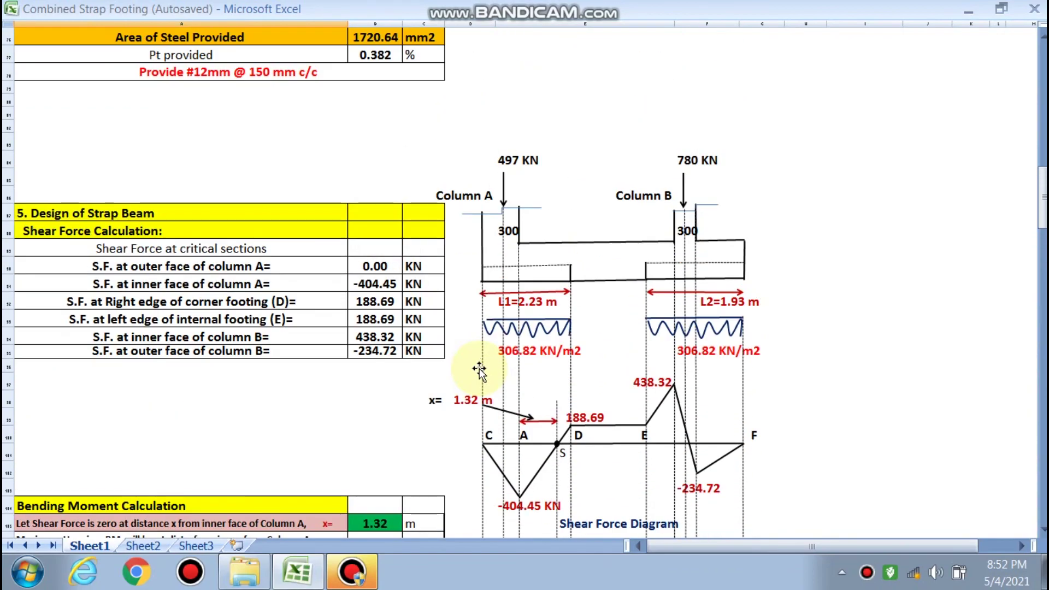
pyautogui.scroll(2, 464, 357)
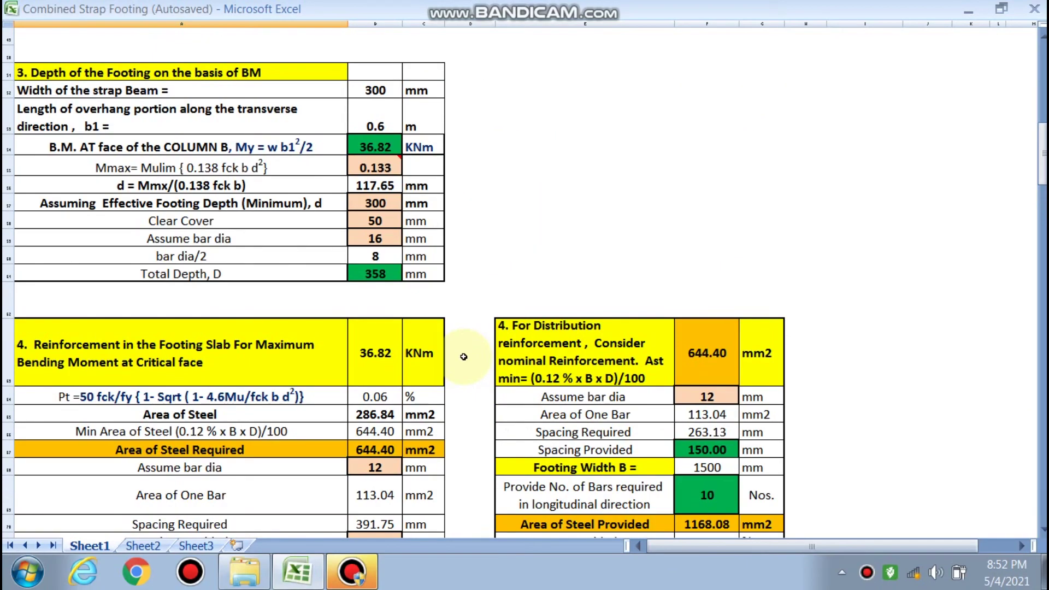
pyautogui.click(378, 204)
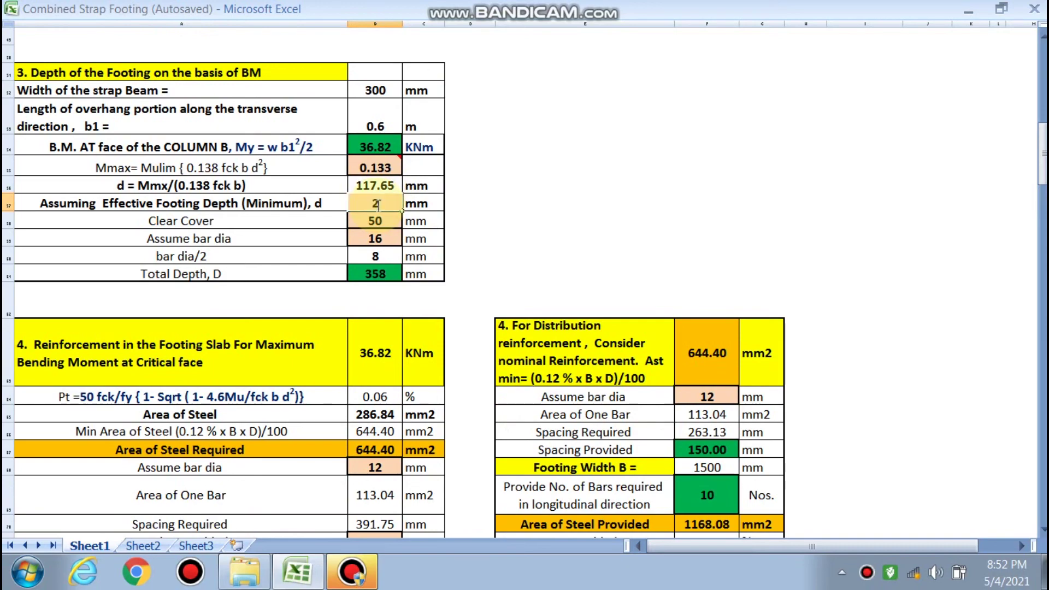
pyautogui.click(547, 214)
pyautogui.scroll(-20, 541, 235)
pyautogui.scroll(-16, 539, 254)
pyautogui.scroll(-12, 539, 260)
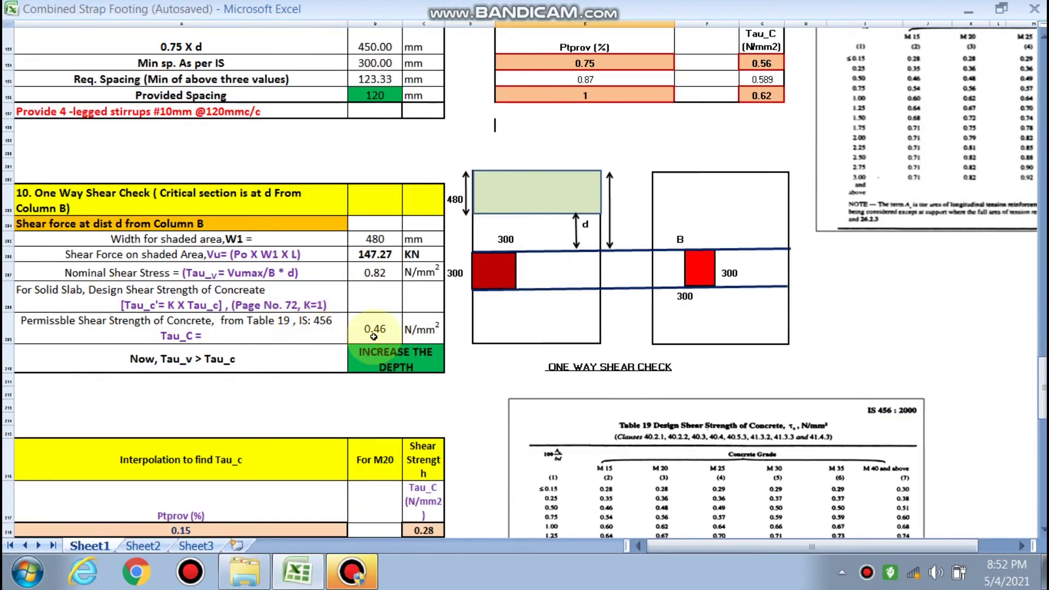
# - Restore the assumed effective footing depth to 300 mm
pyautogui.scroll(14, 478, 350)
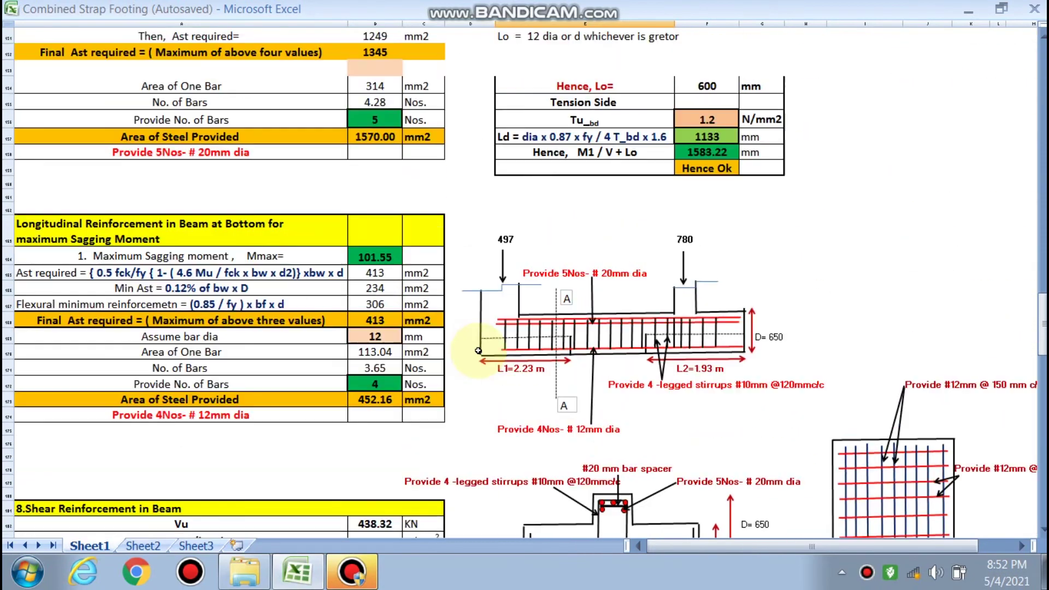
pyautogui.scroll(20, 478, 351)
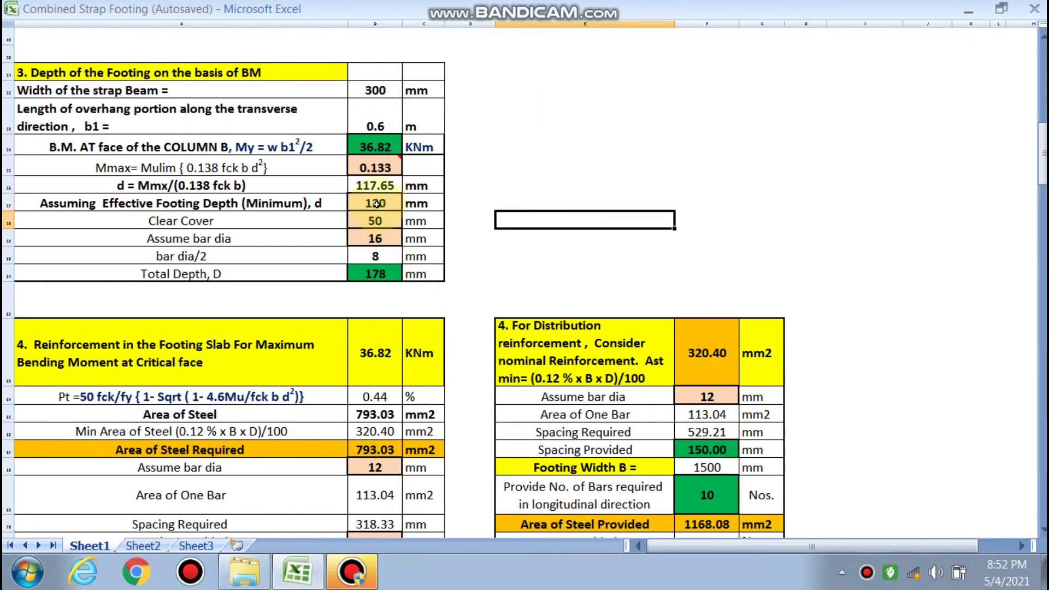
pyautogui.click(375, 203)
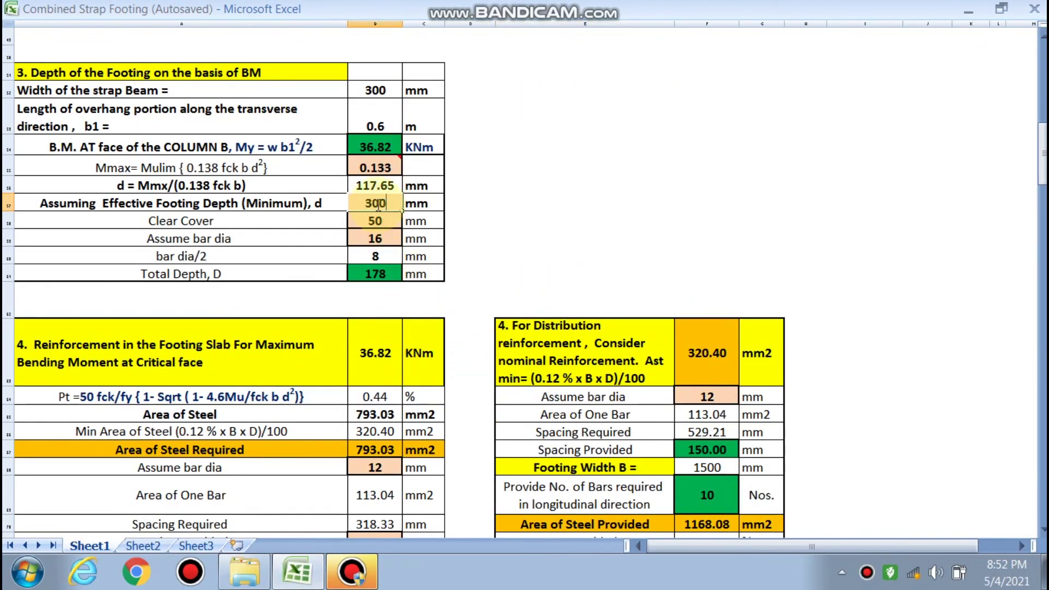
pyautogui.click(537, 189)
# - Set the working dead load of Column B to 700 kN in the input table
pyautogui.scroll(8, 536, 189)
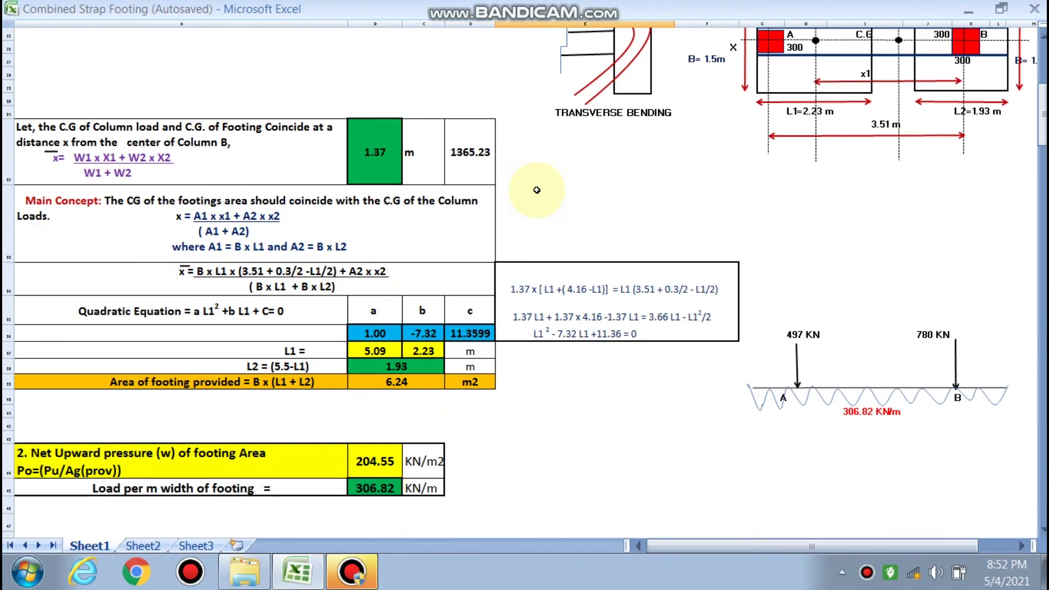
pyautogui.scroll(7, 536, 190)
pyautogui.click(415, 195)
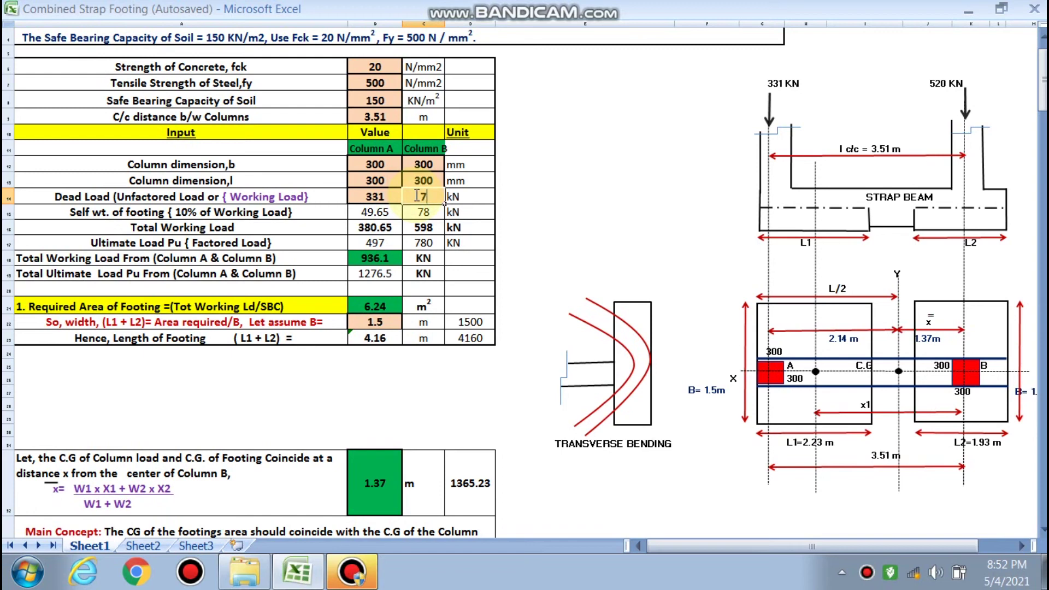
pyautogui.write('700')
pyautogui.click(634, 178)
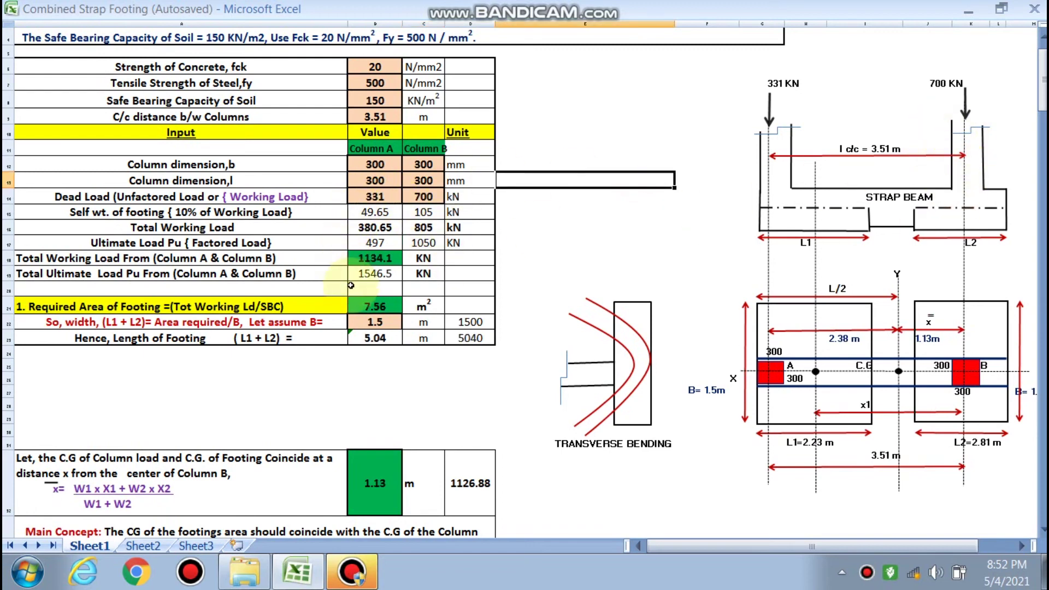
# - Review the footing area, load centroid, footing lengths, footing depth and slab reinforcement calculated for the new Column B load
pyautogui.scroll(-1, 405, 343)
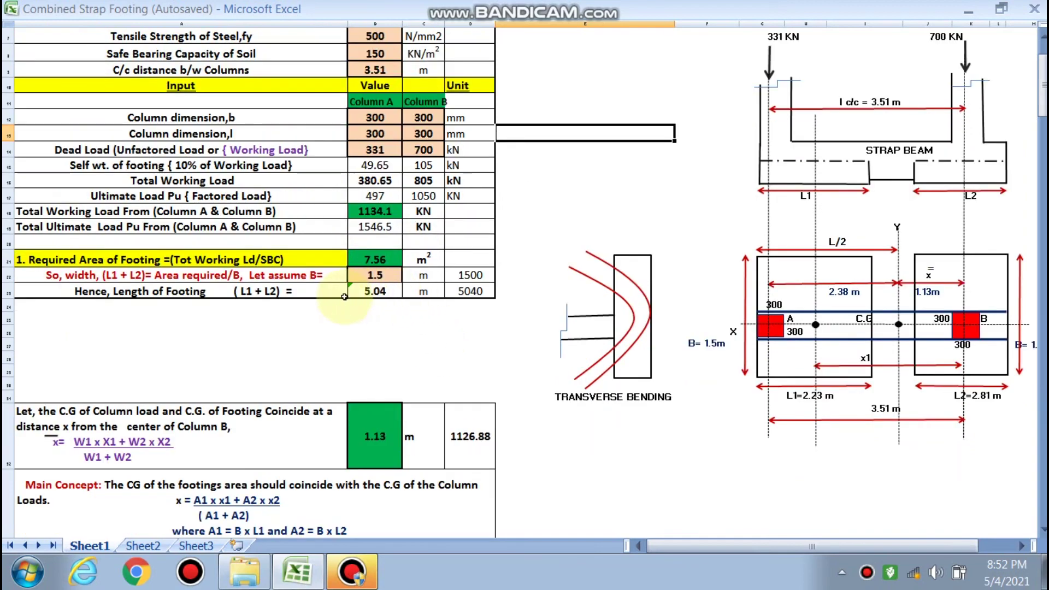
pyautogui.scroll(-3, 405, 339)
pyautogui.scroll(-2, 403, 328)
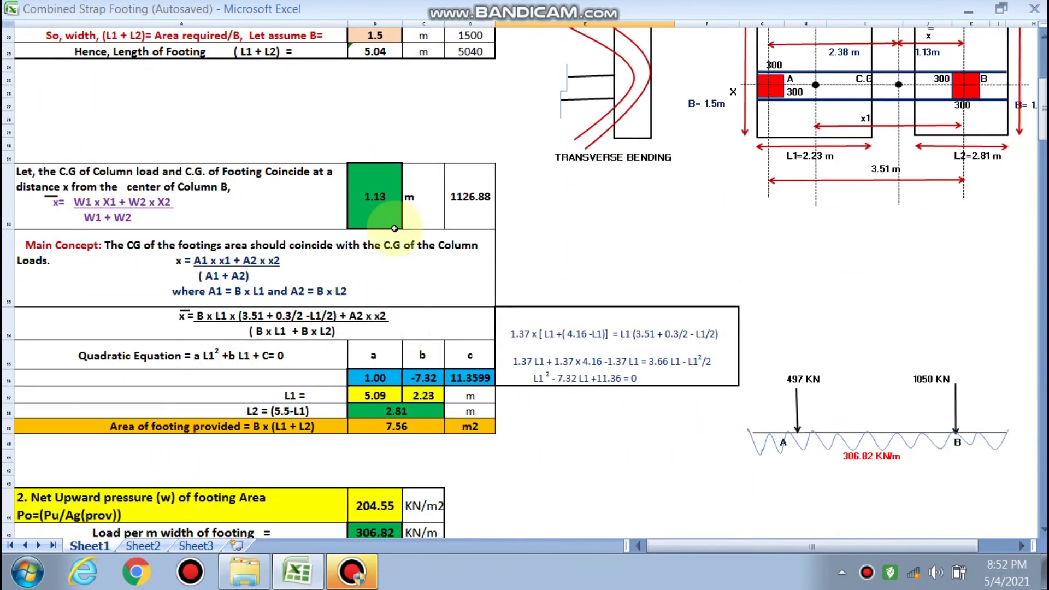
pyautogui.scroll(1, 674, 287)
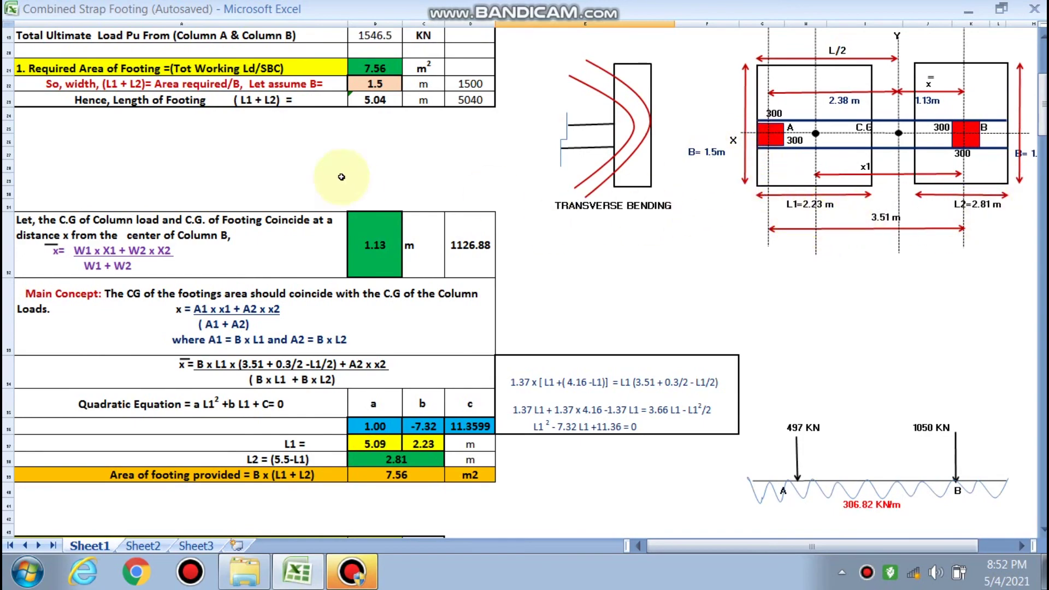
pyautogui.scroll(-8, 443, 259)
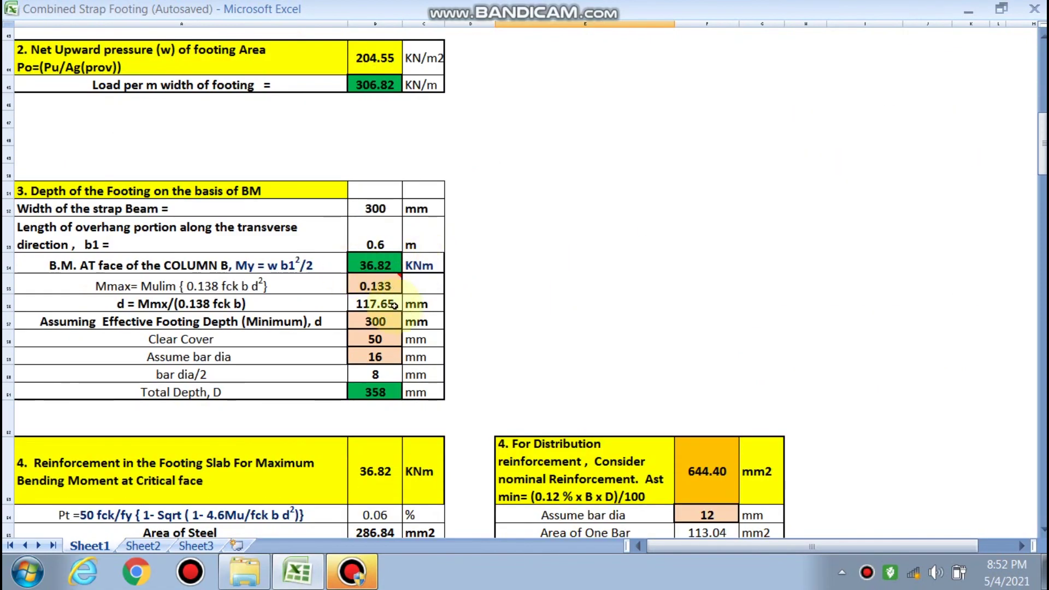
pyautogui.scroll(-2, 384, 291)
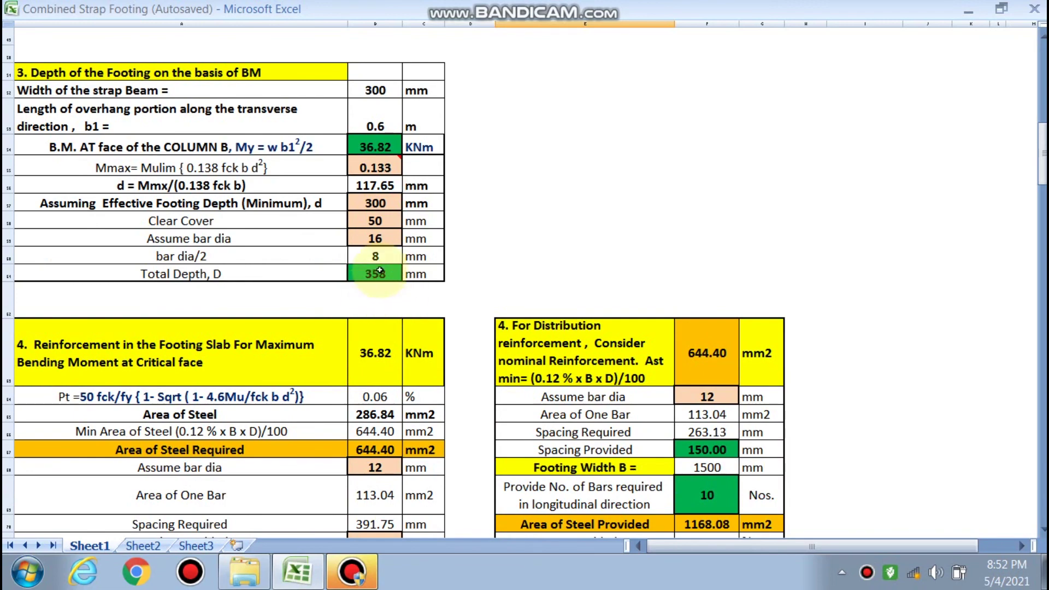
pyautogui.scroll(-4, 380, 271)
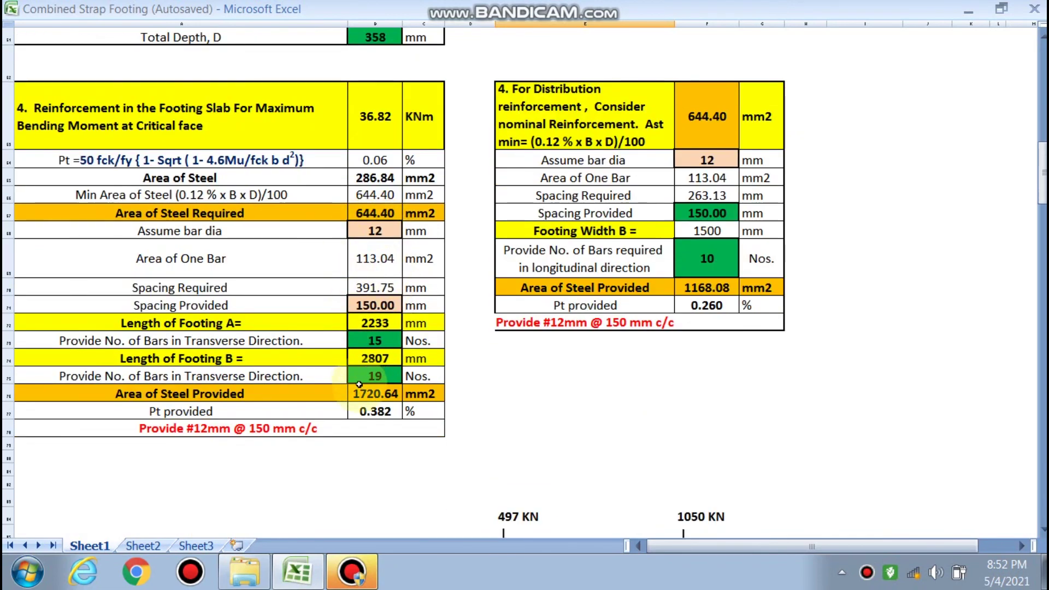
# - Examine the strap beam's shear force and bending moment diagrams, depth, longitudinal reinforcement and reinforcement drawings
pyautogui.scroll(-6, 426, 382)
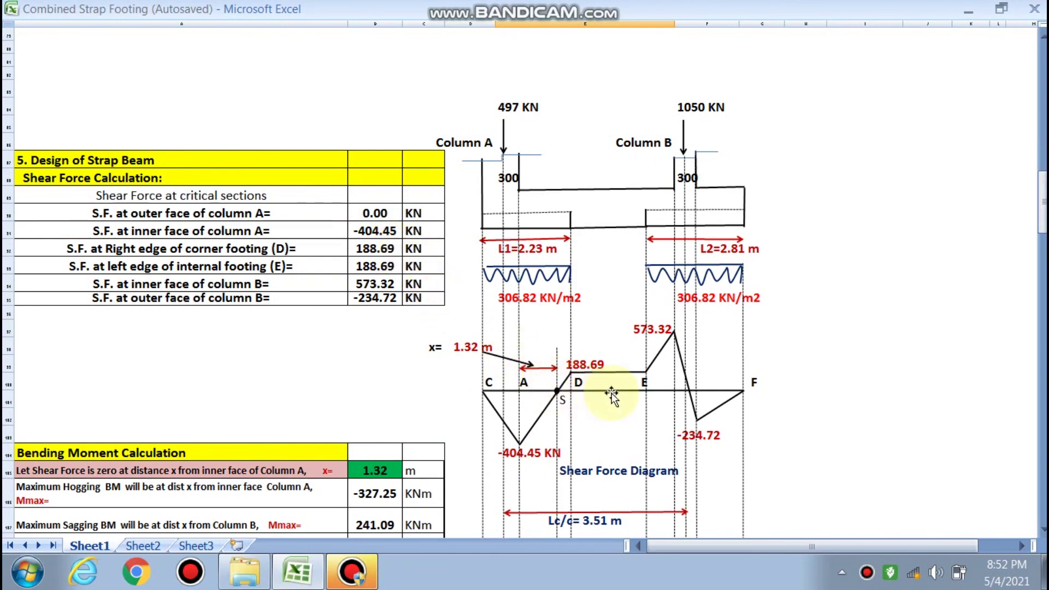
pyautogui.scroll(-4, 694, 387)
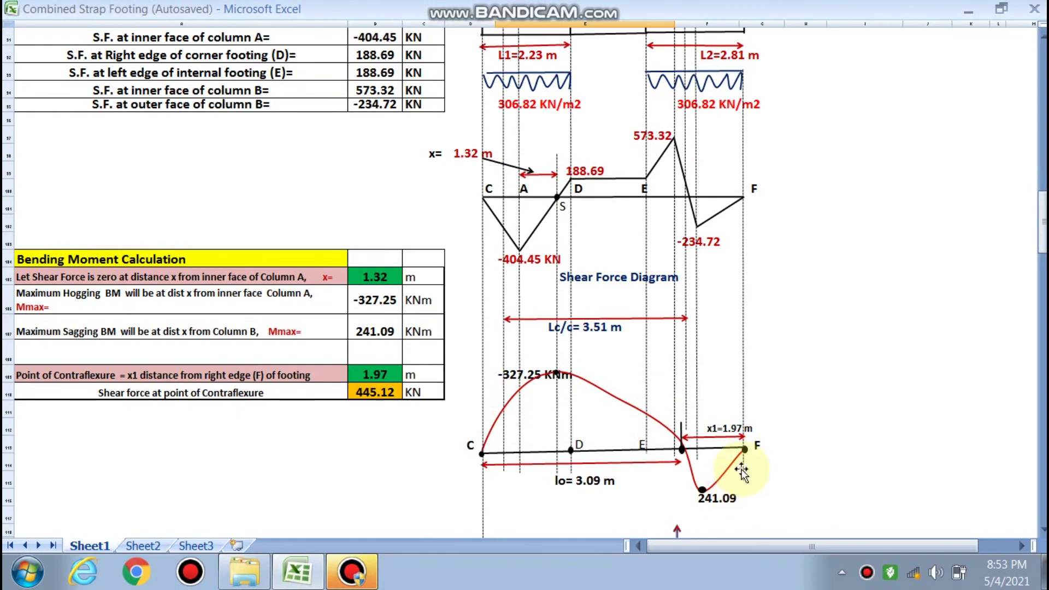
pyautogui.scroll(-8, 480, 328)
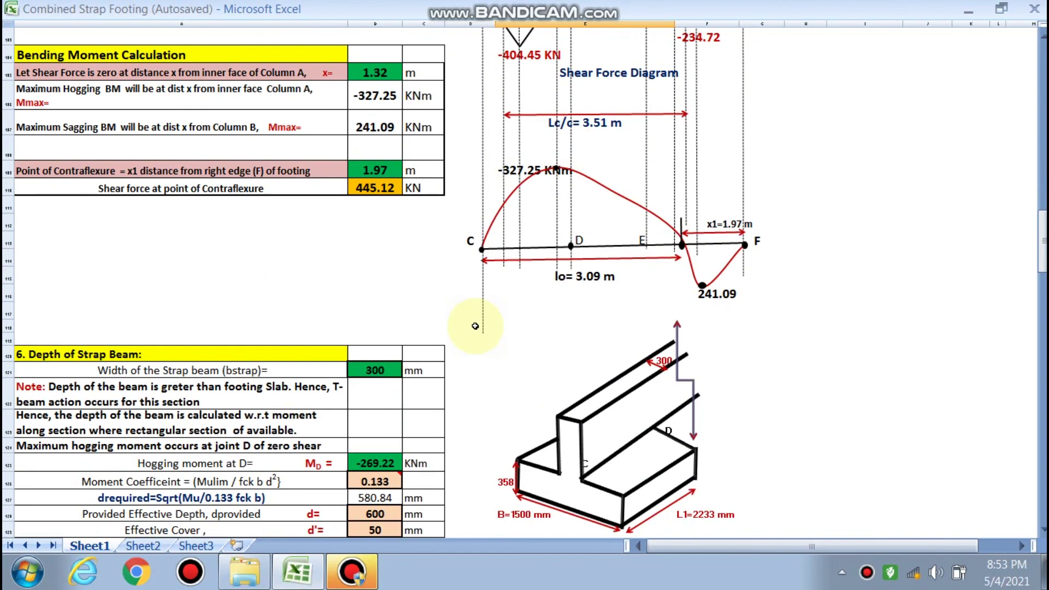
pyautogui.scroll(-1, 419, 304)
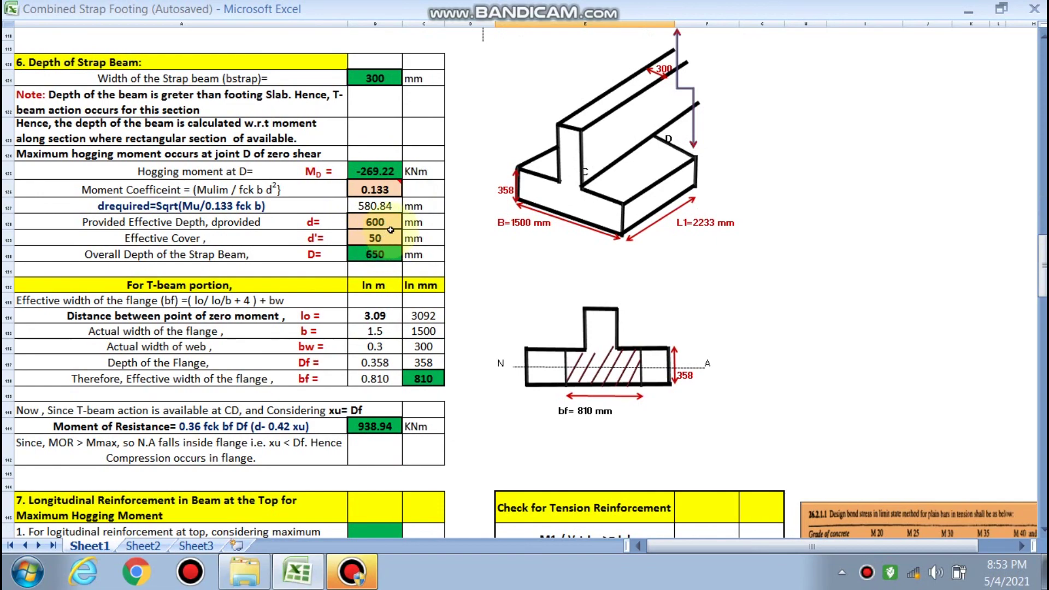
pyautogui.scroll(-11, 389, 230)
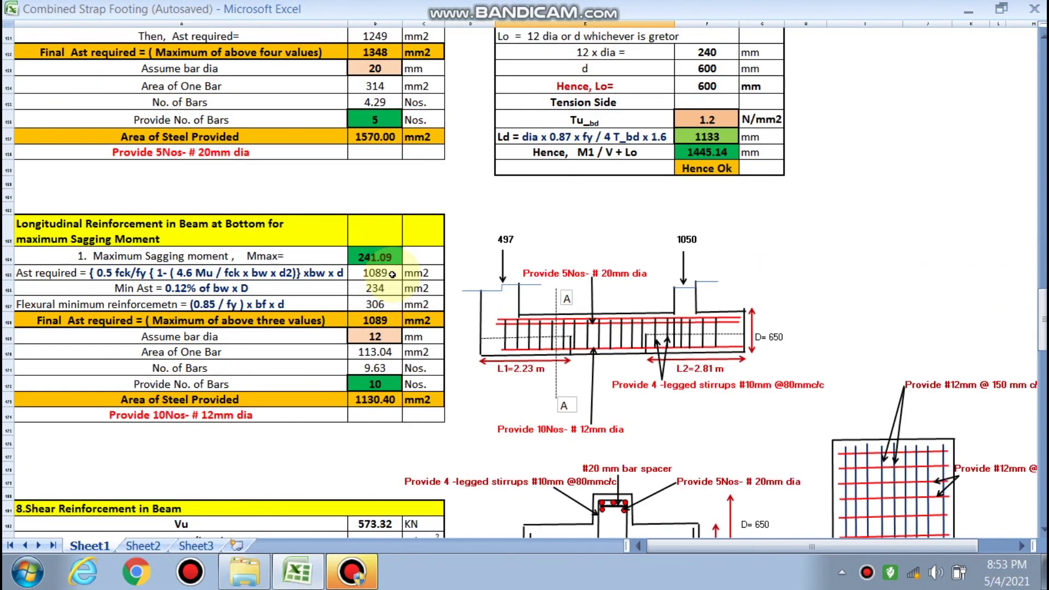
pyautogui.scroll(-2, 392, 274)
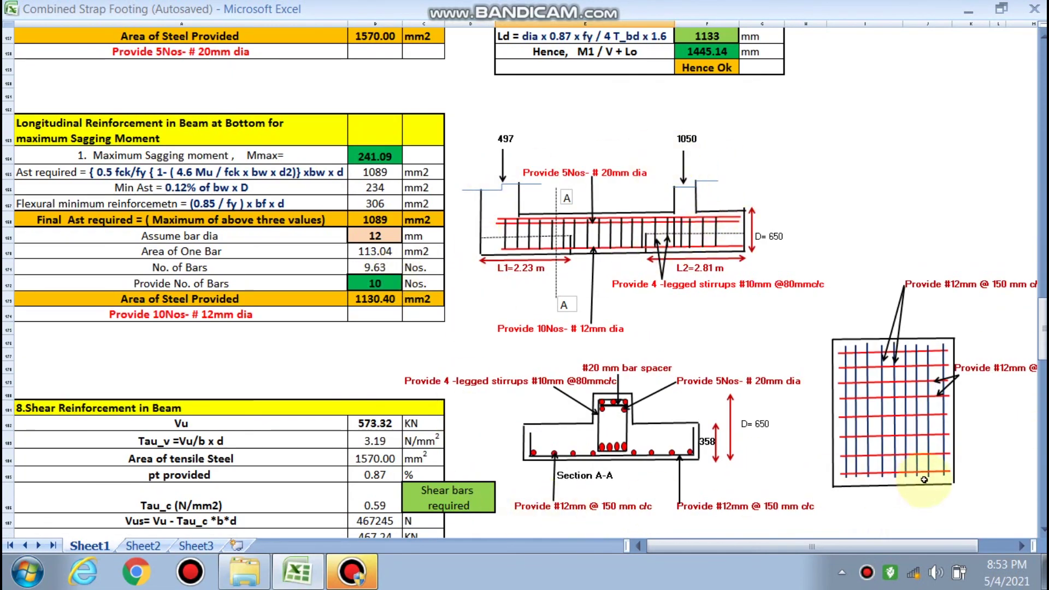
# - Check the one-way shear result and the punching shear results for Columns A and B under the new load
pyautogui.scroll(-12, 922, 479)
pyautogui.scroll(-1, 583, 331)
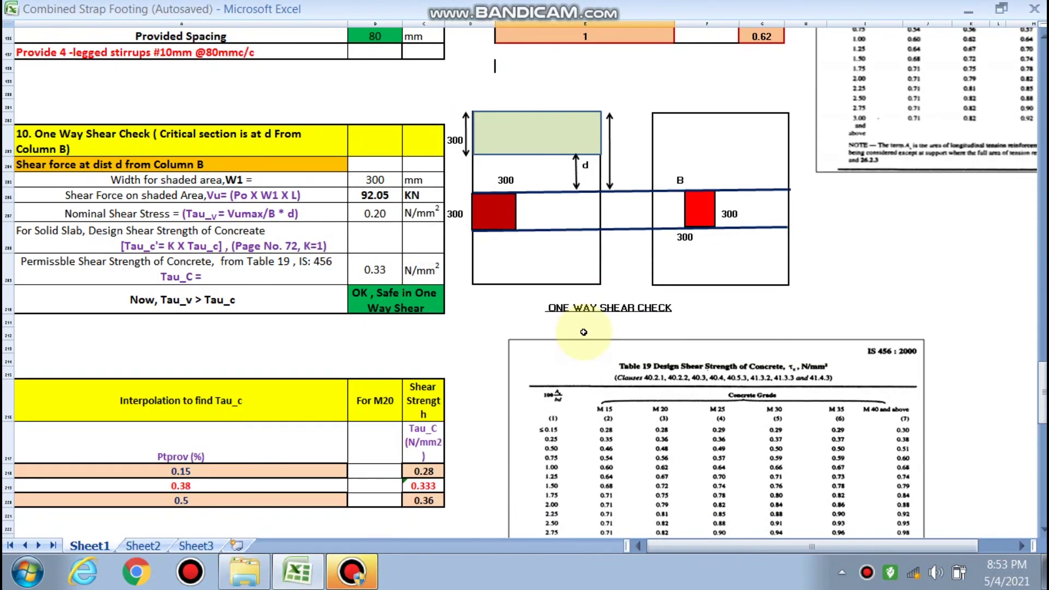
pyautogui.scroll(-1, 583, 332)
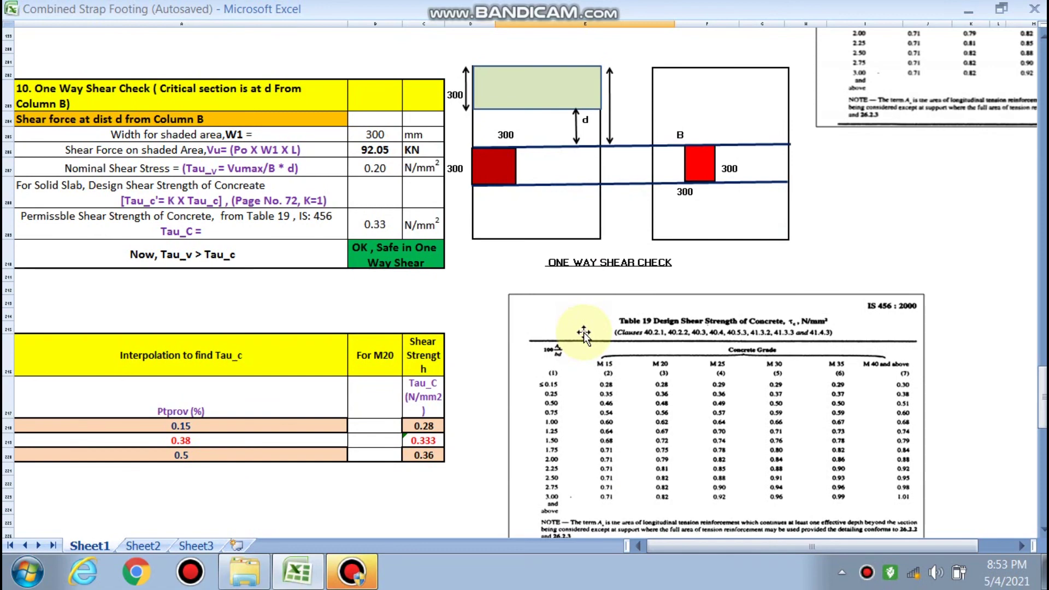
pyautogui.scroll(-1, 583, 333)
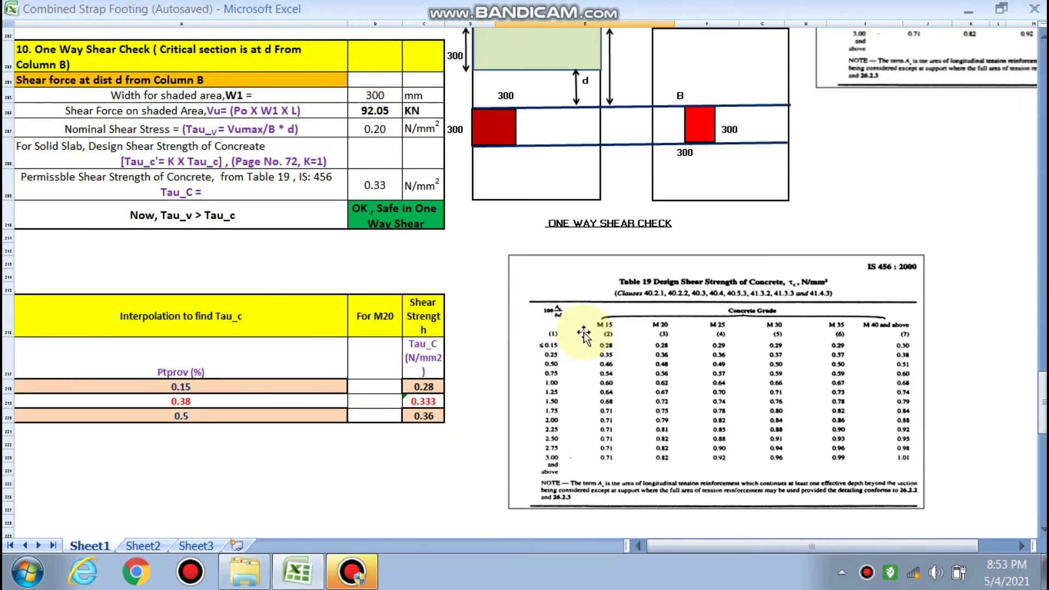
pyautogui.scroll(-10, 584, 333)
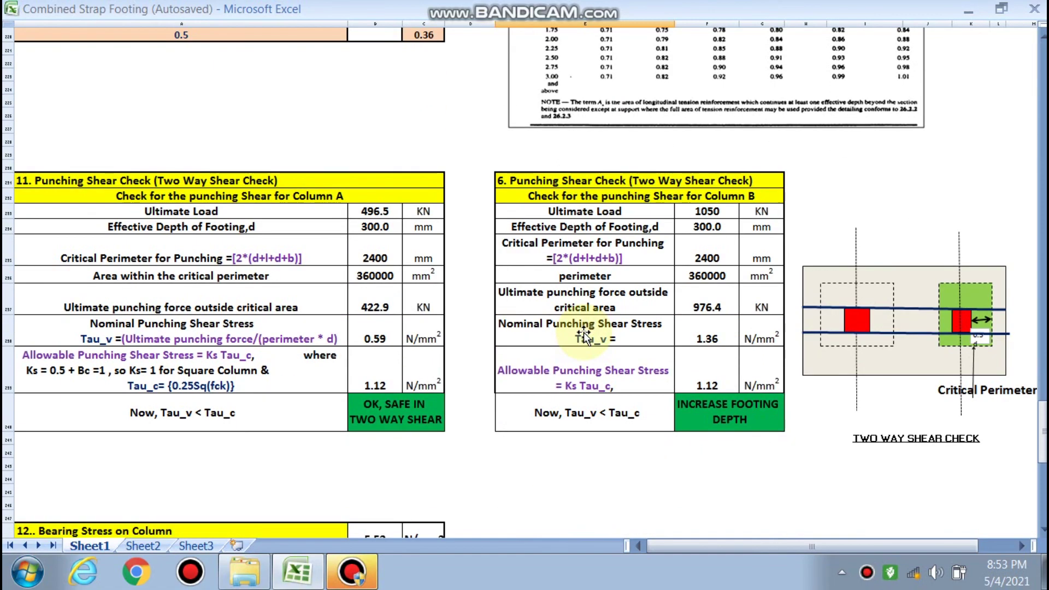
# - Return to the problem statement and input table at the start of the sheet
pyautogui.scroll(10, 584, 332)
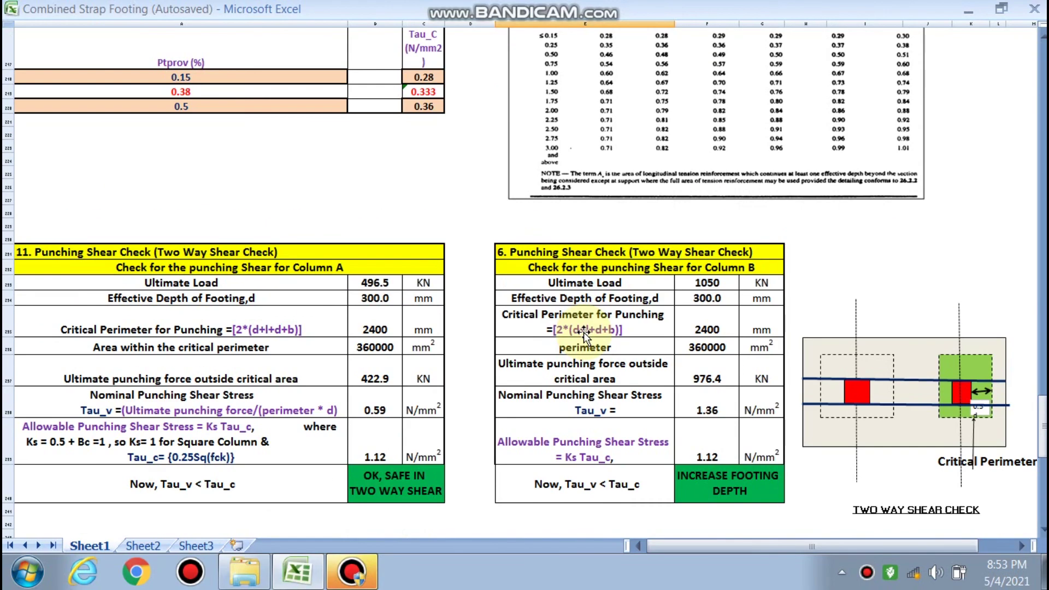
pyautogui.scroll(10, 583, 332)
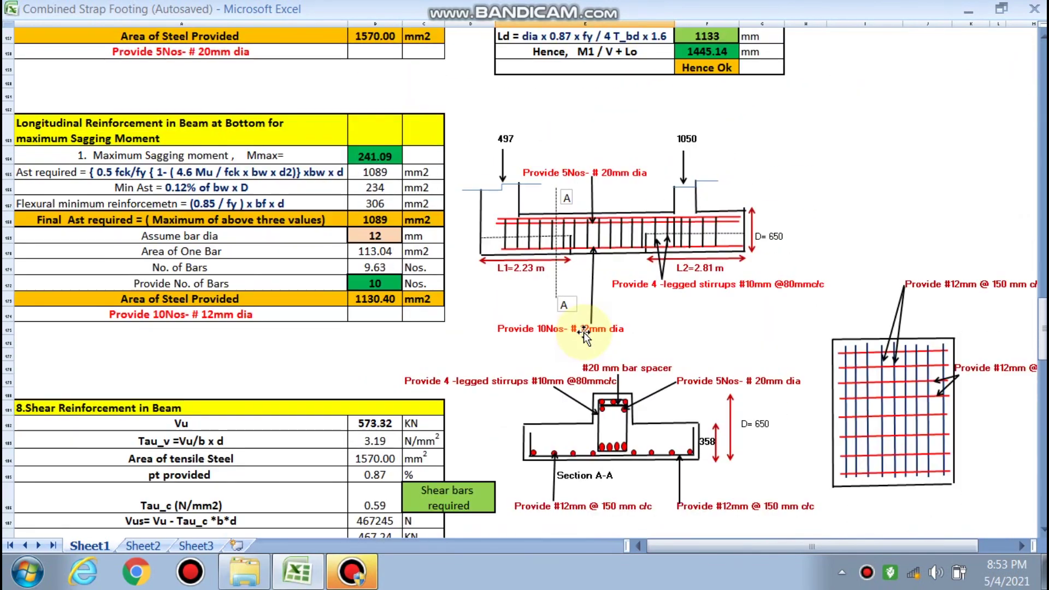
pyautogui.scroll(6, 583, 332)
pyautogui.scroll(20, 583, 332)
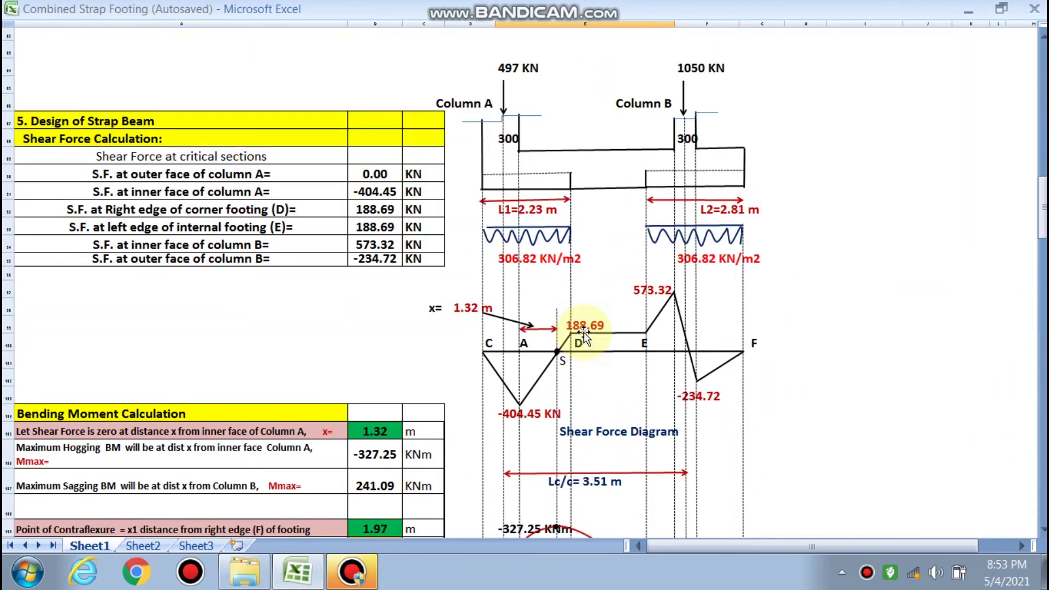
pyautogui.scroll(16, 584, 333)
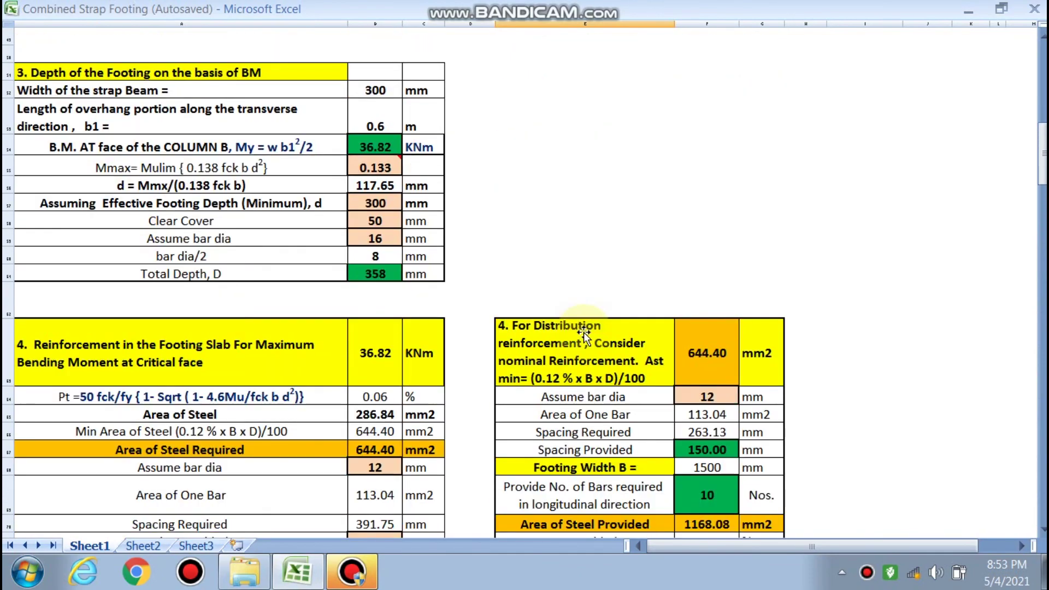
pyautogui.scroll(3, 583, 332)
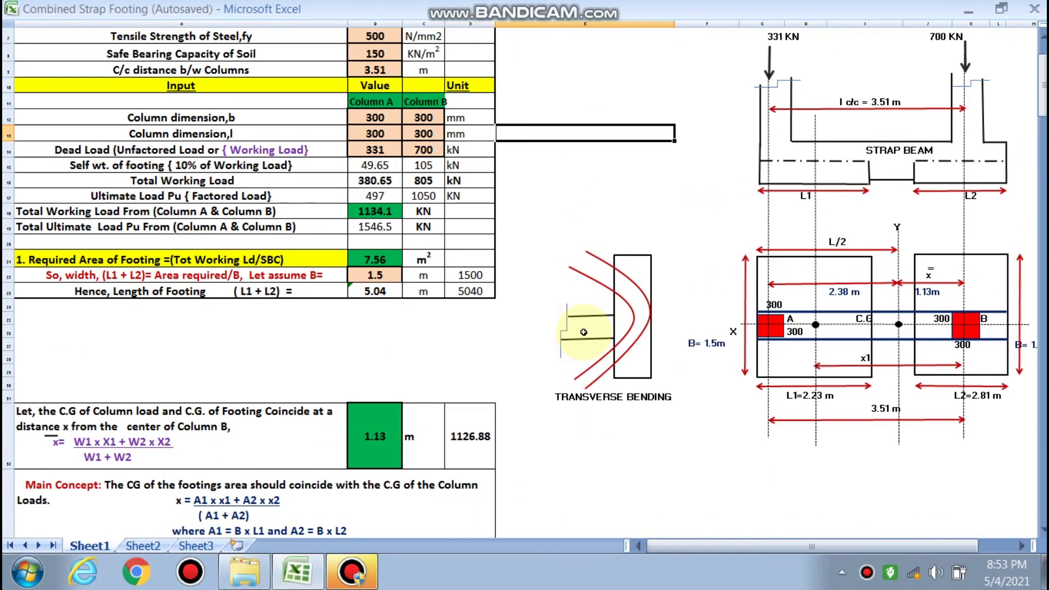
pyautogui.scroll(2, 584, 332)
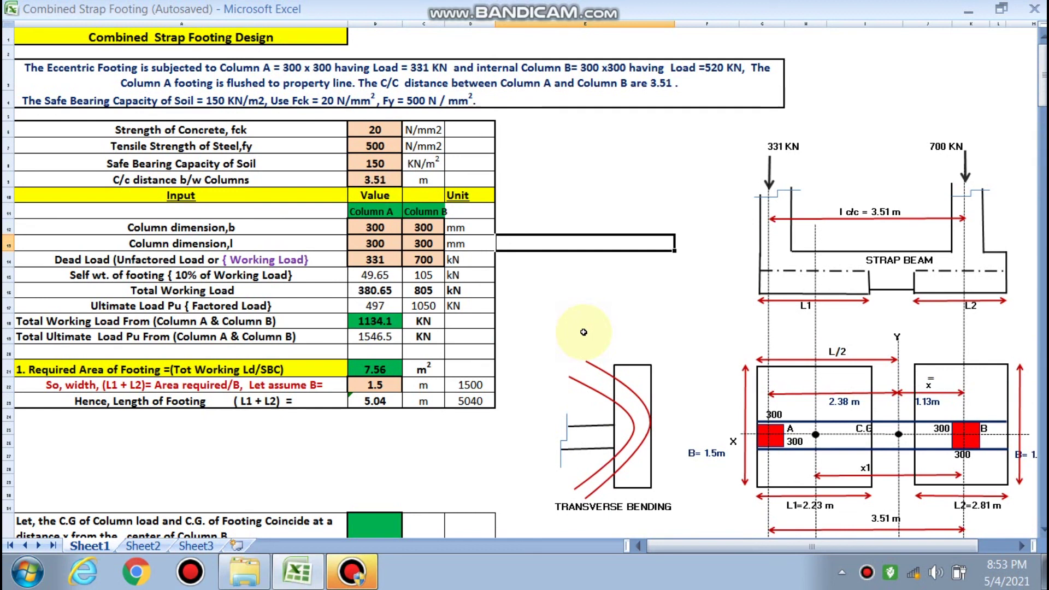